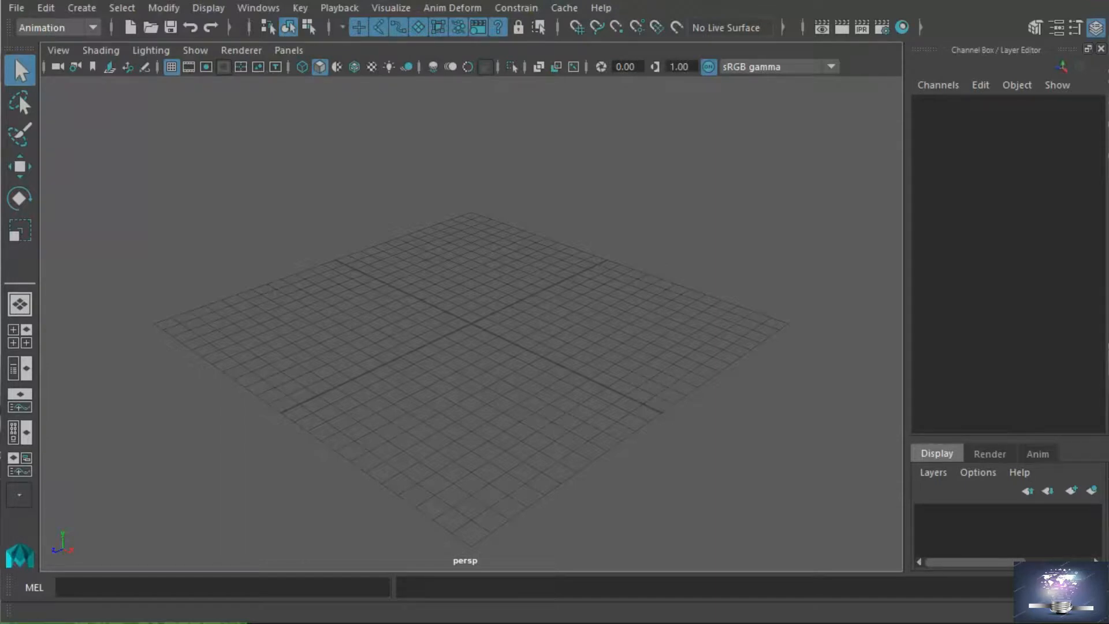
Review the current project's name, location and primary folders in the Project Window, then close it
left_click(18, 9)
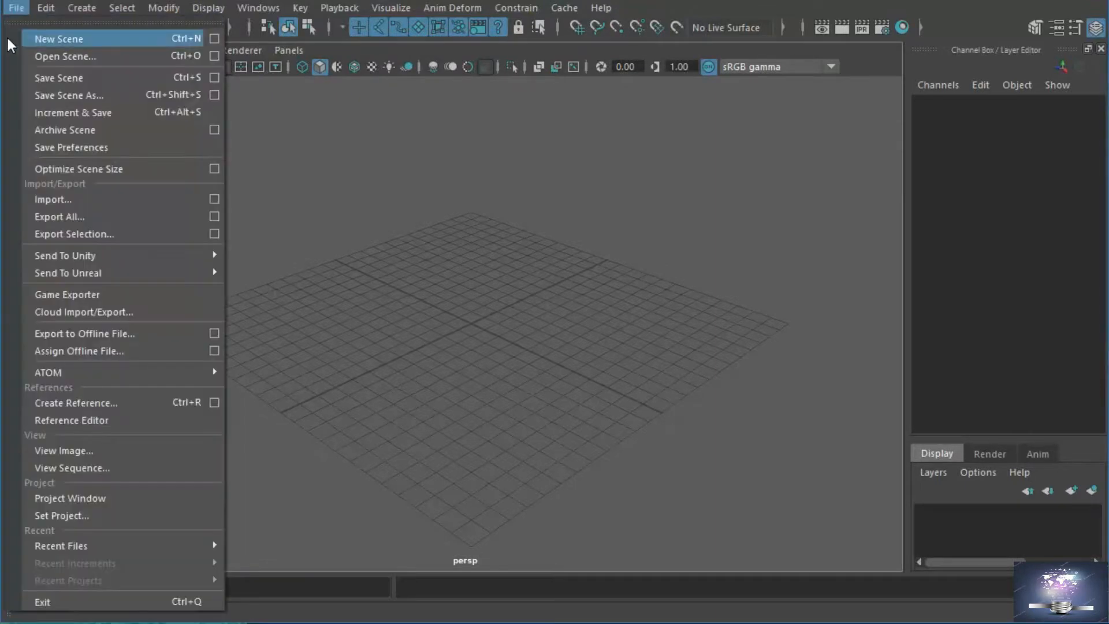
left_click(92, 498)
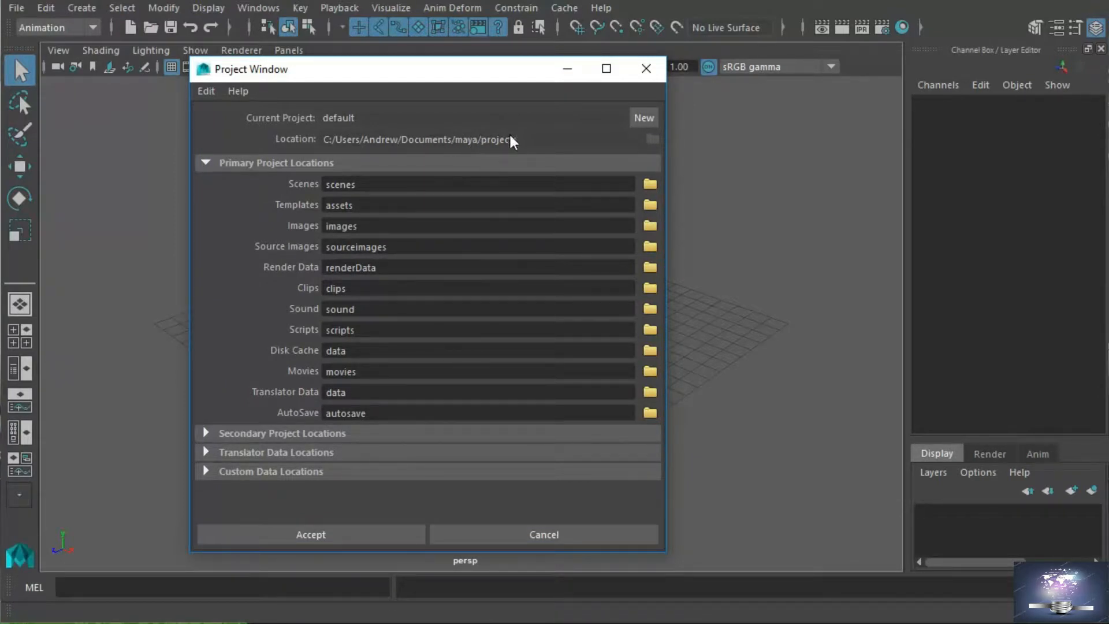
left_click(647, 69)
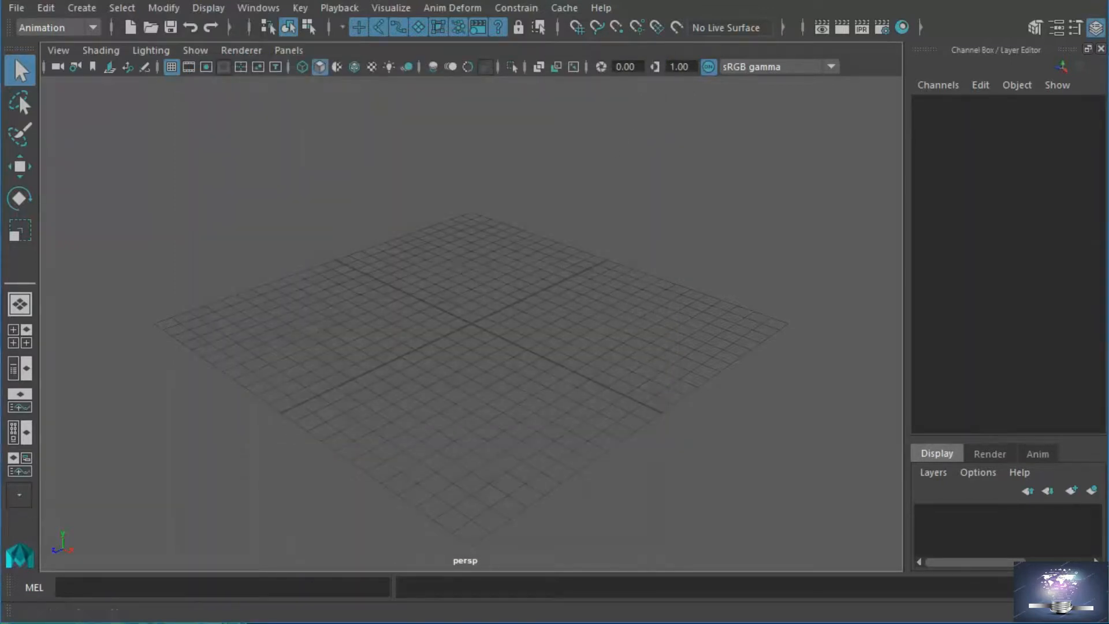
Switch to File Explorer and browse to the default Maya project folder under Documents\maya\projects
left_click(110, 622)
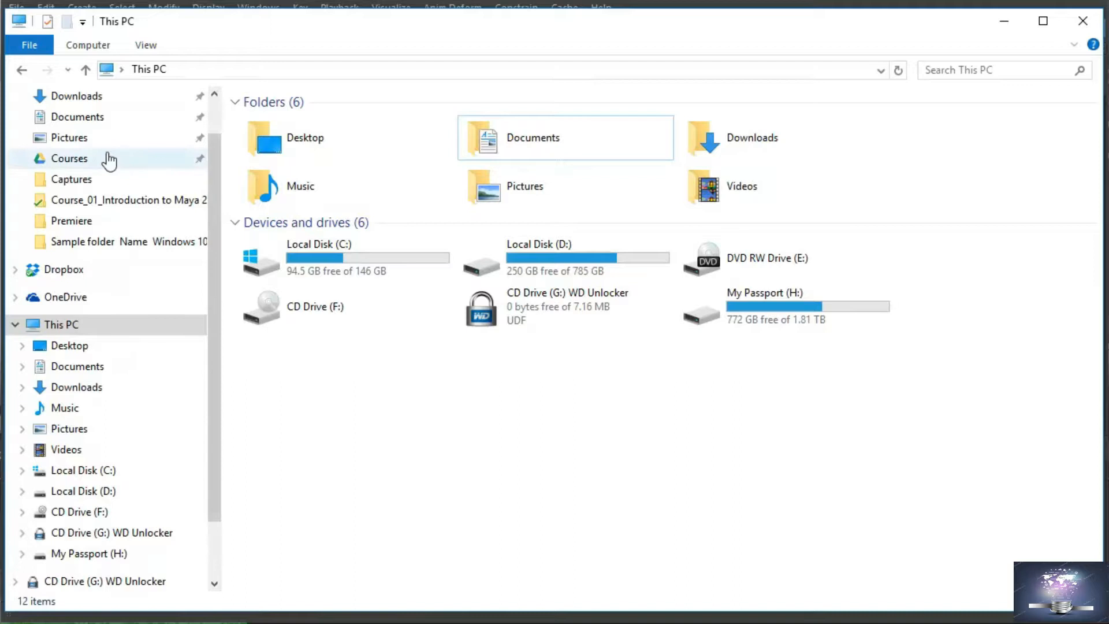
left_click(75, 119)
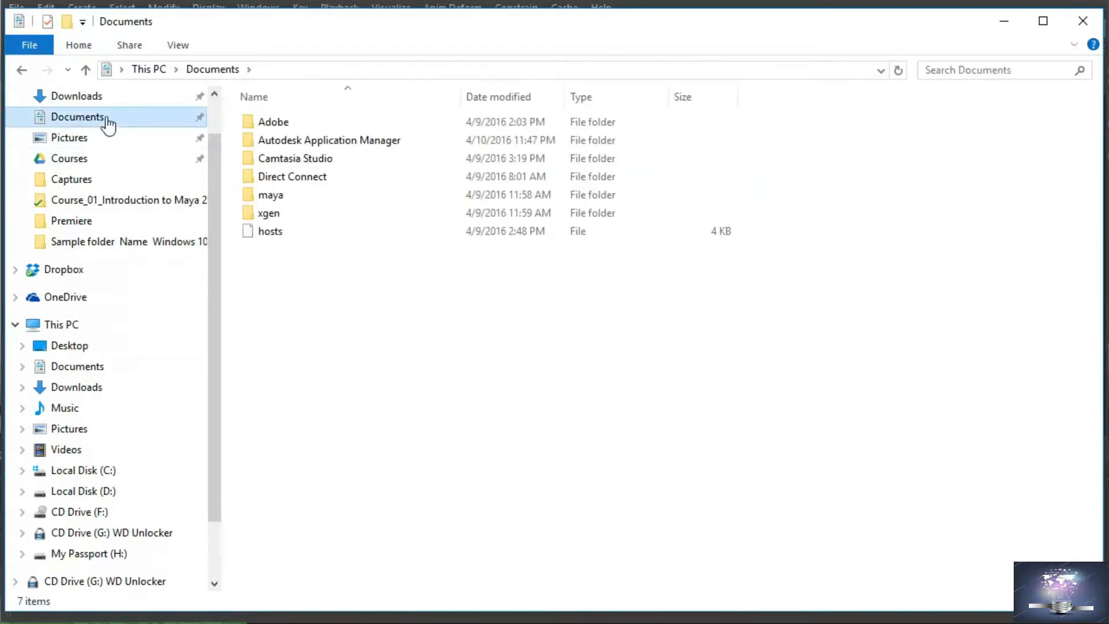
double_click(285, 196)
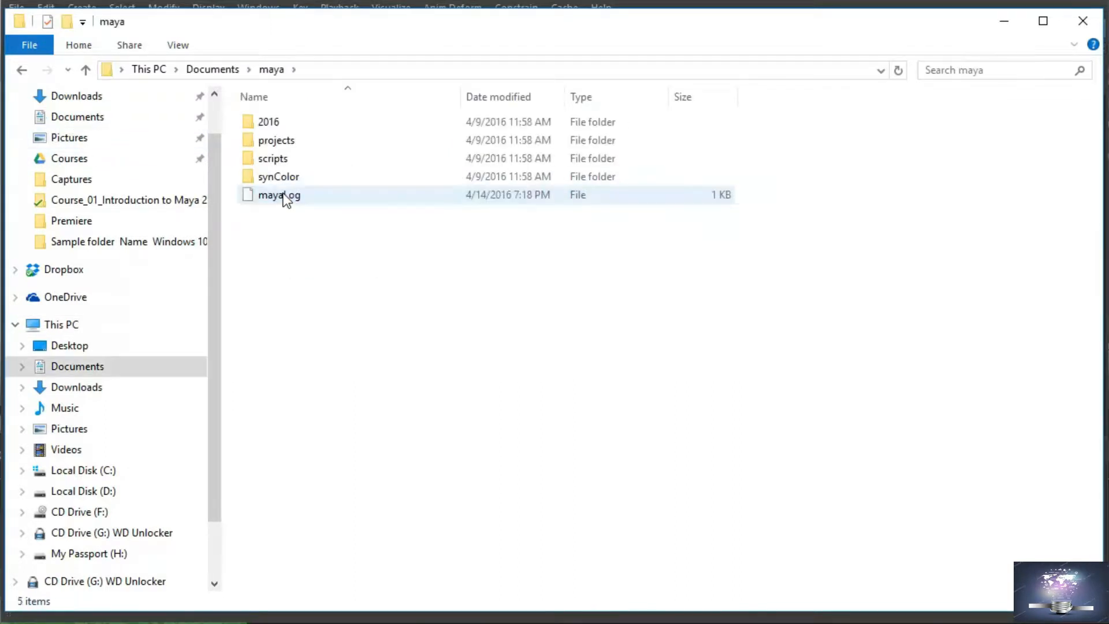
double_click(286, 141)
double_click(290, 126)
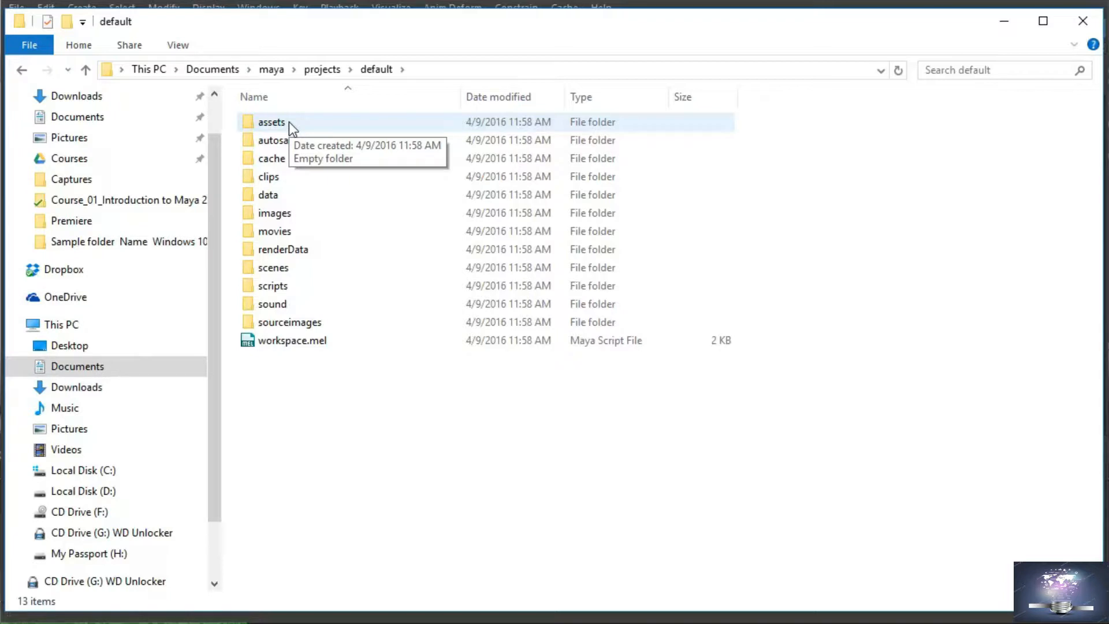
Examine the default project's scenes, sourceimages, images and movies folders and the contents of drive D, then return to Maya
double_click(286, 267)
left_click(370, 71)
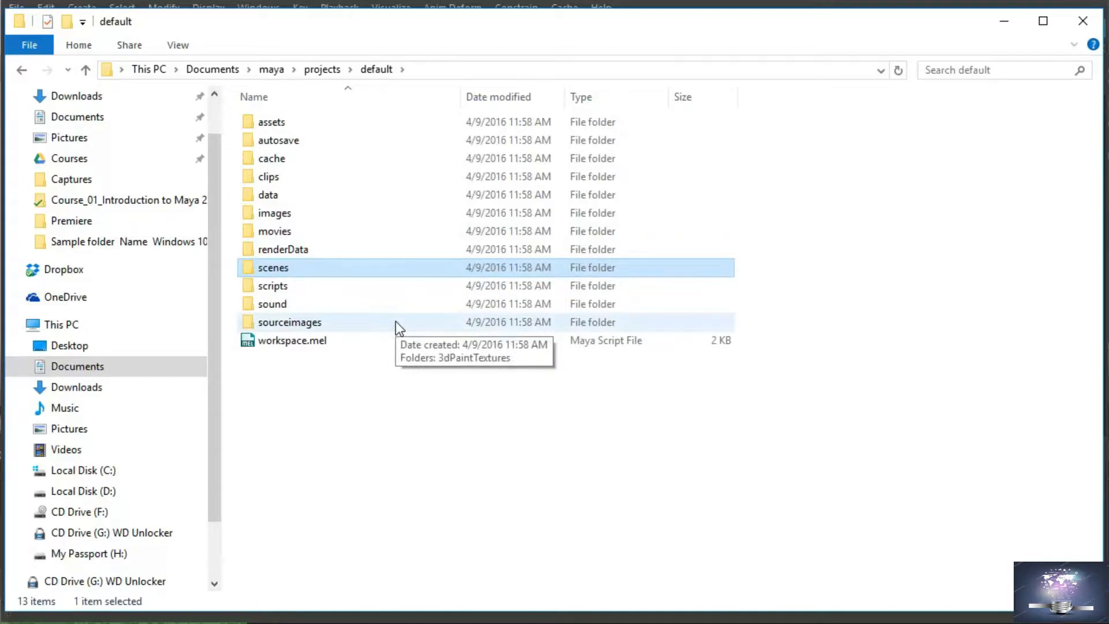
double_click(319, 324)
left_click(376, 70)
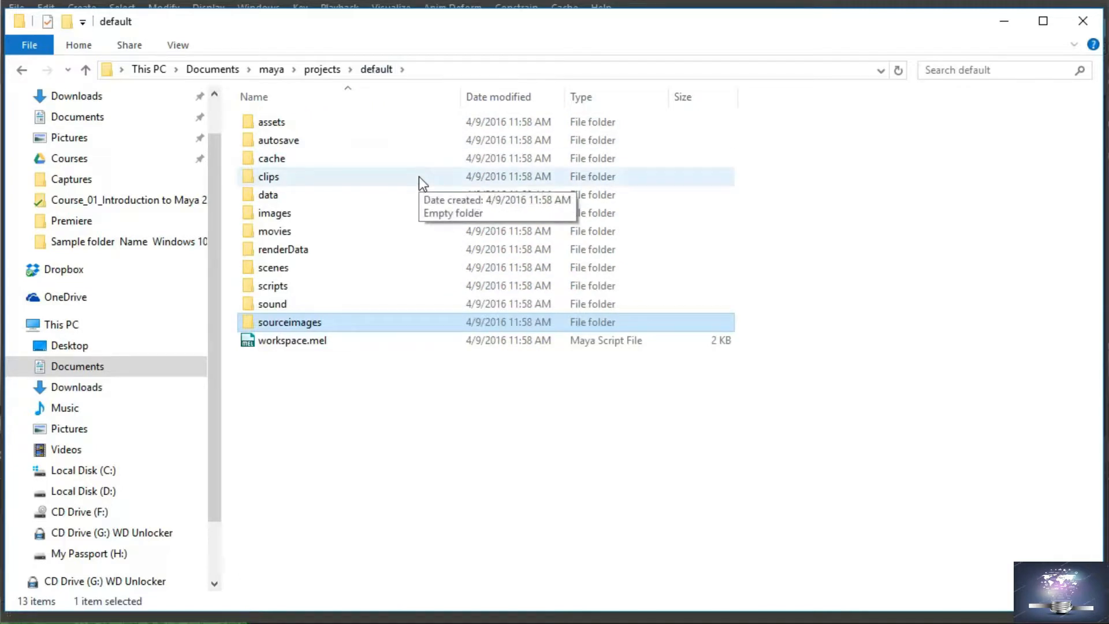
double_click(283, 215)
left_click(376, 69)
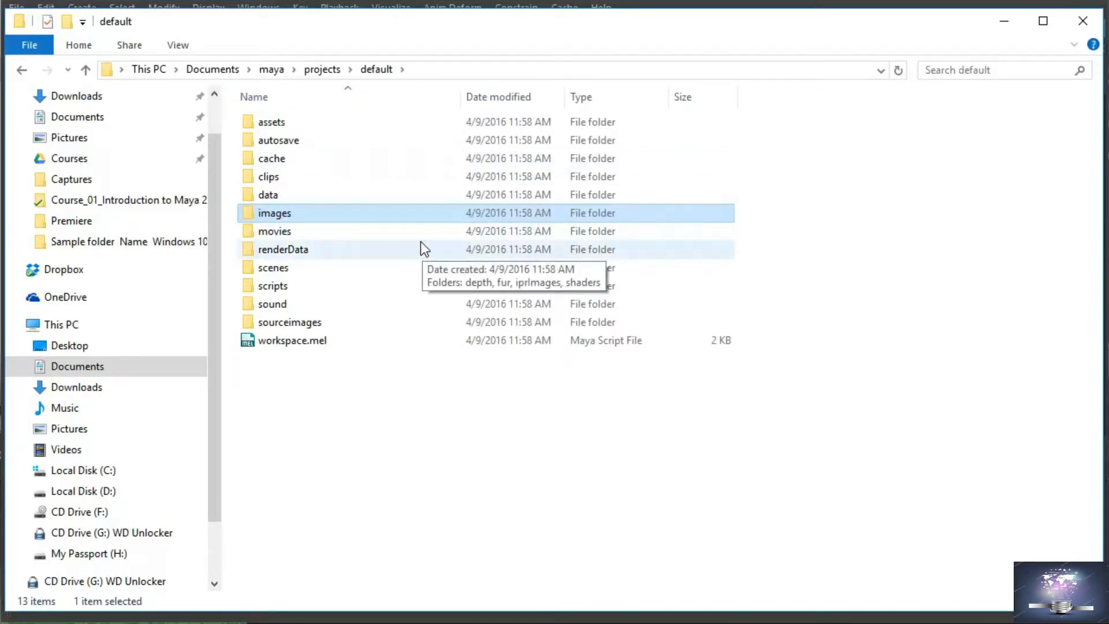
left_click(367, 233)
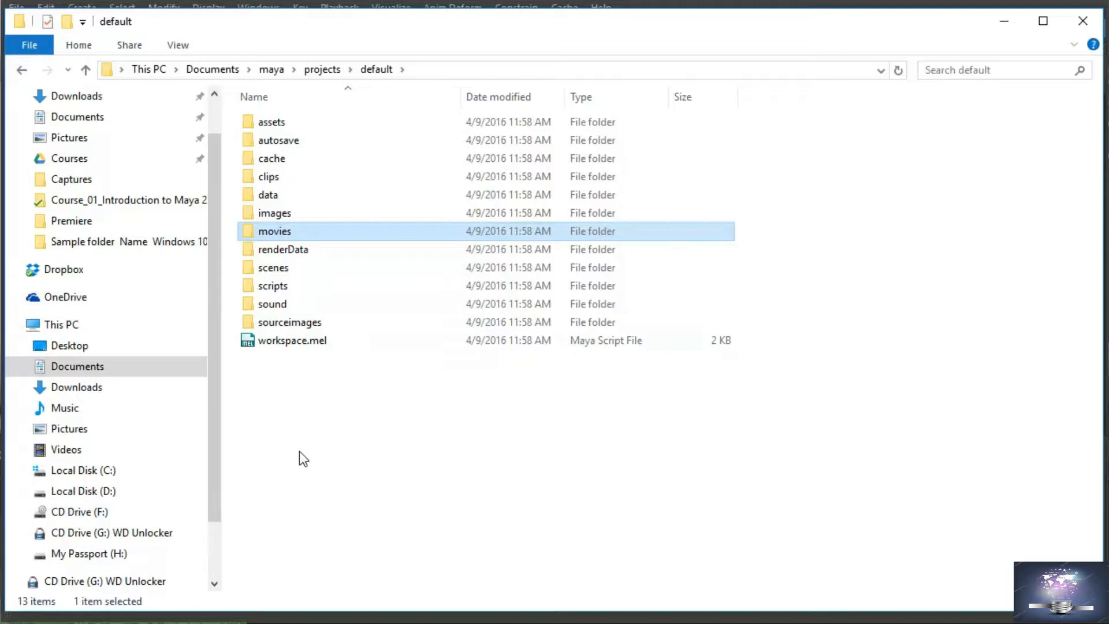
left_click(87, 491)
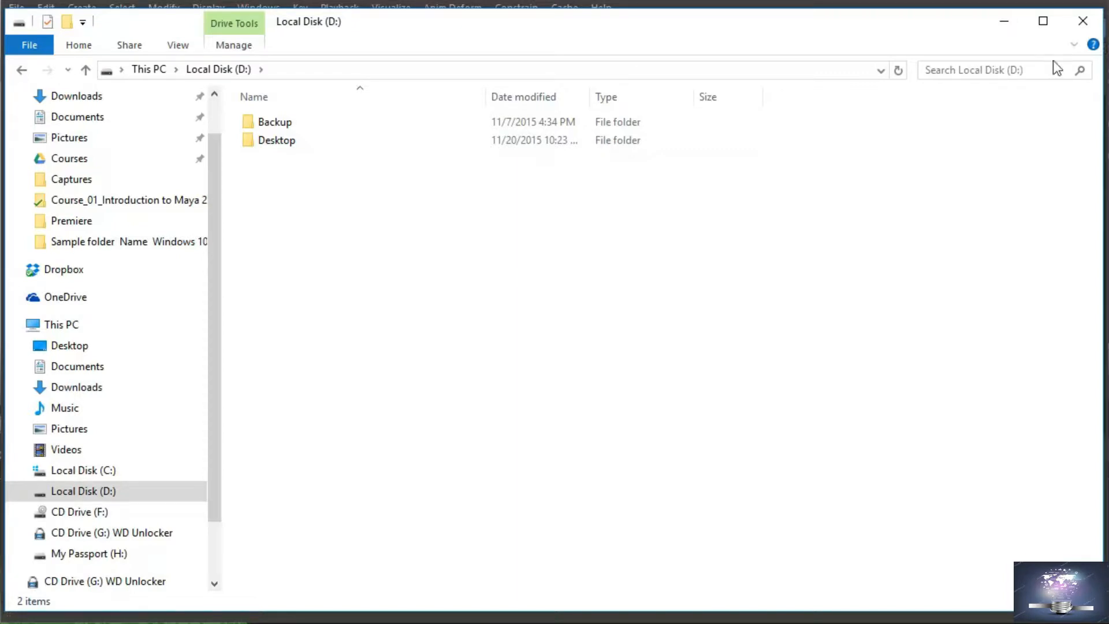
left_click(1004, 20)
Start a new project in the Project Window and name it MyMayaProject
left_click(20, 8)
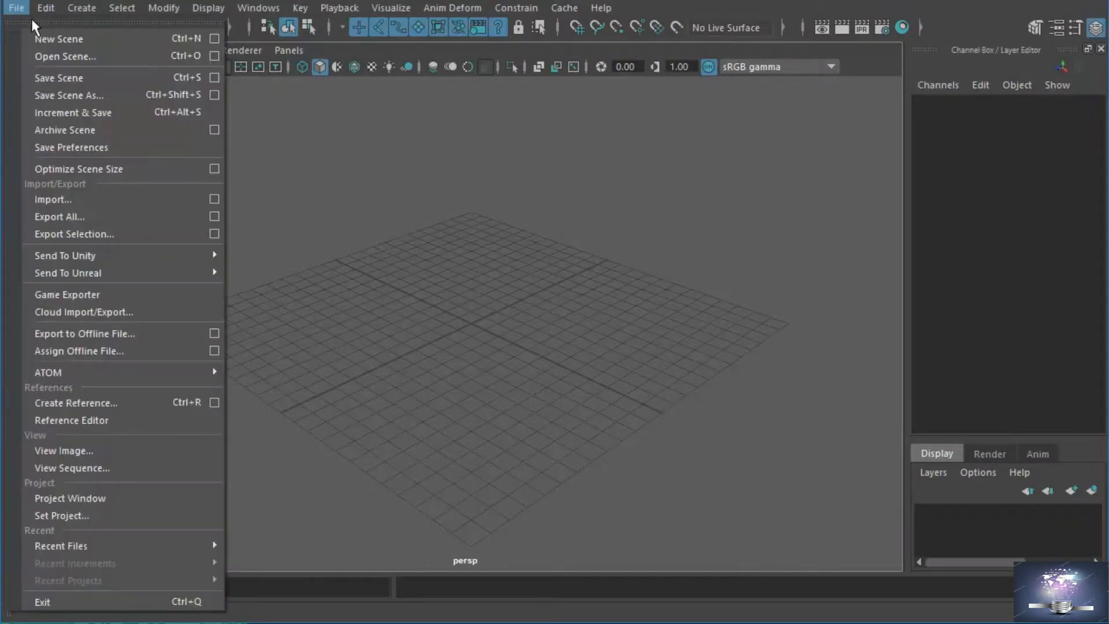
left_click(68, 501)
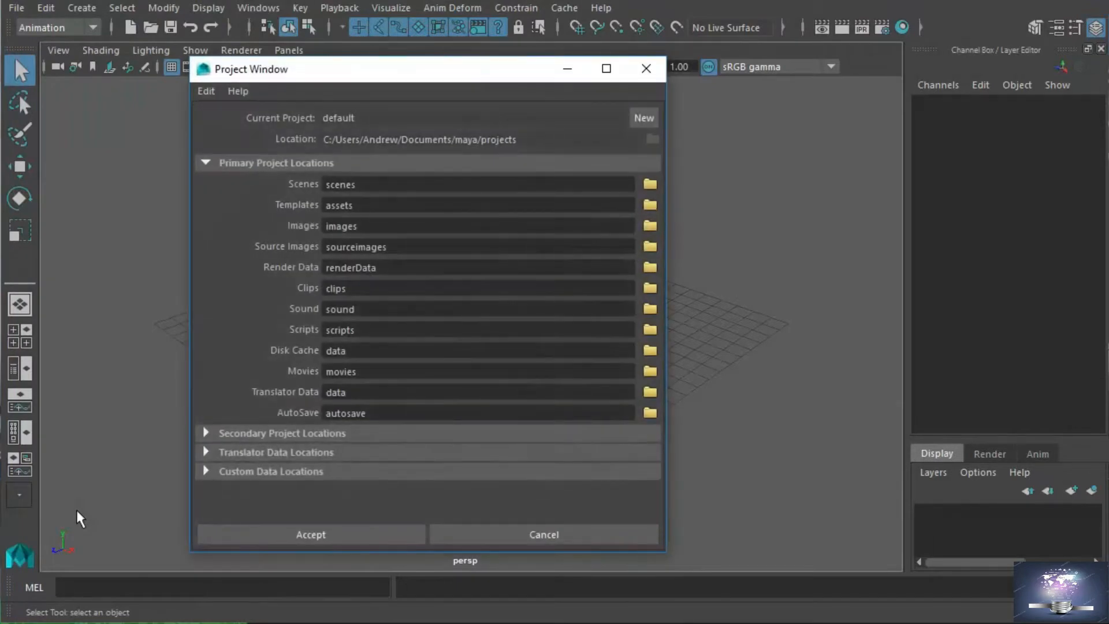
left_click(649, 119)
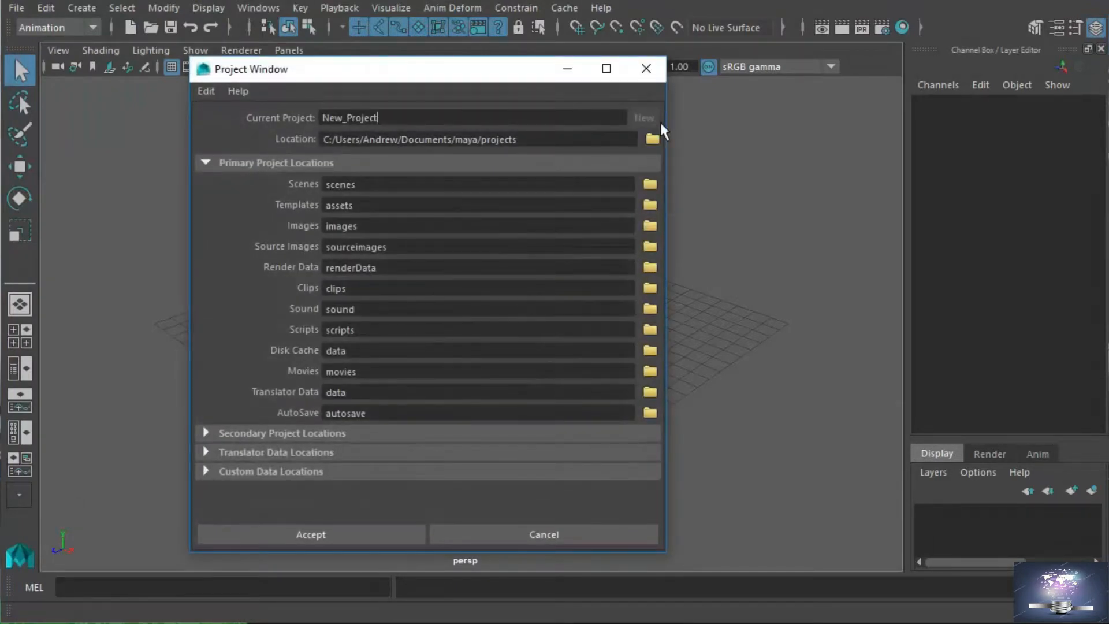
left_click_drag(493, 122, 51, 125)
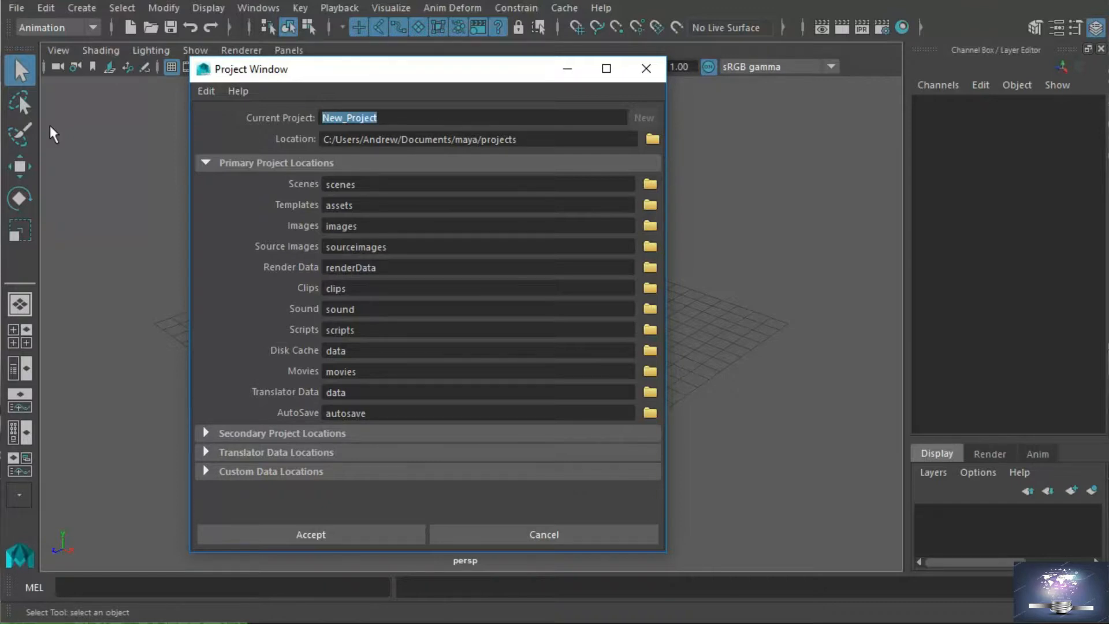
type("MyMaya Project")
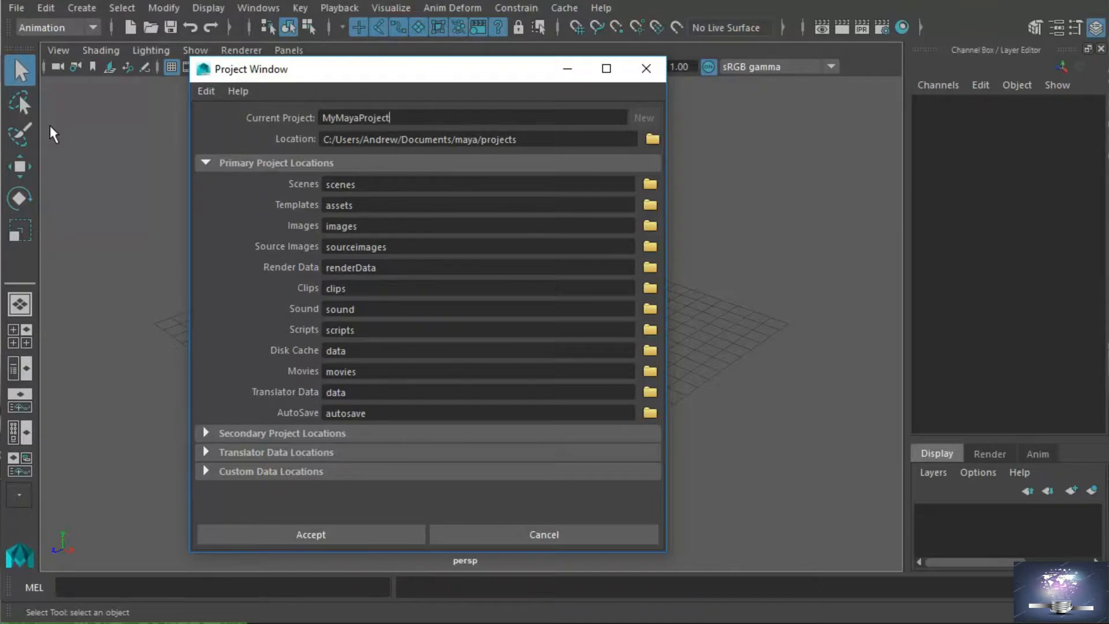
Set the new project's location to the root of drive D and accept the project settings
left_click(656, 141)
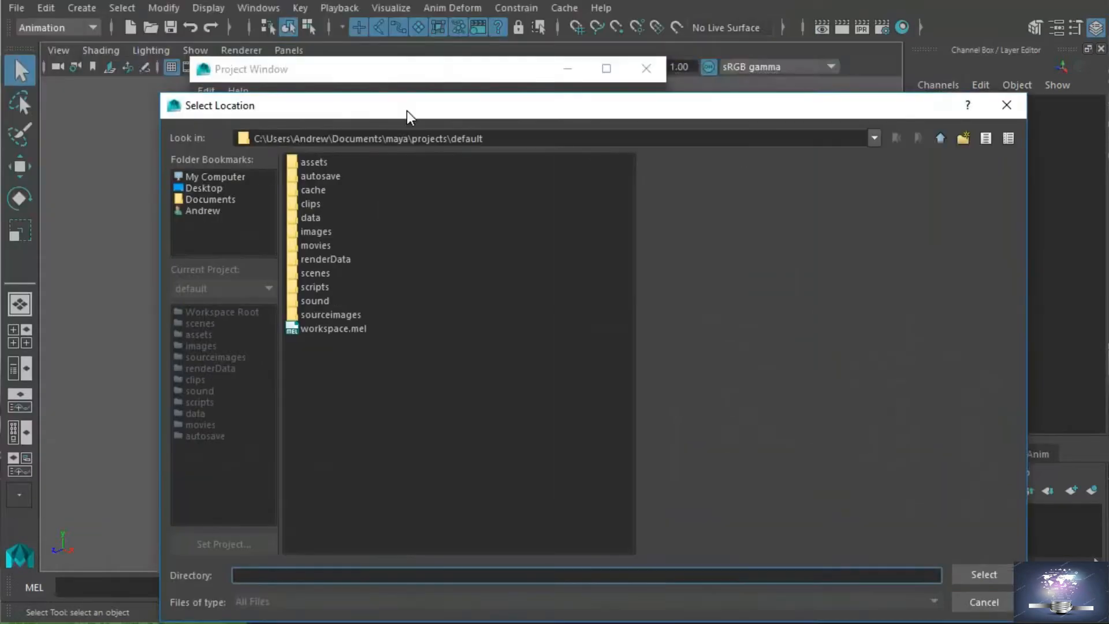
left_click_drag(406, 110, 338, 79)
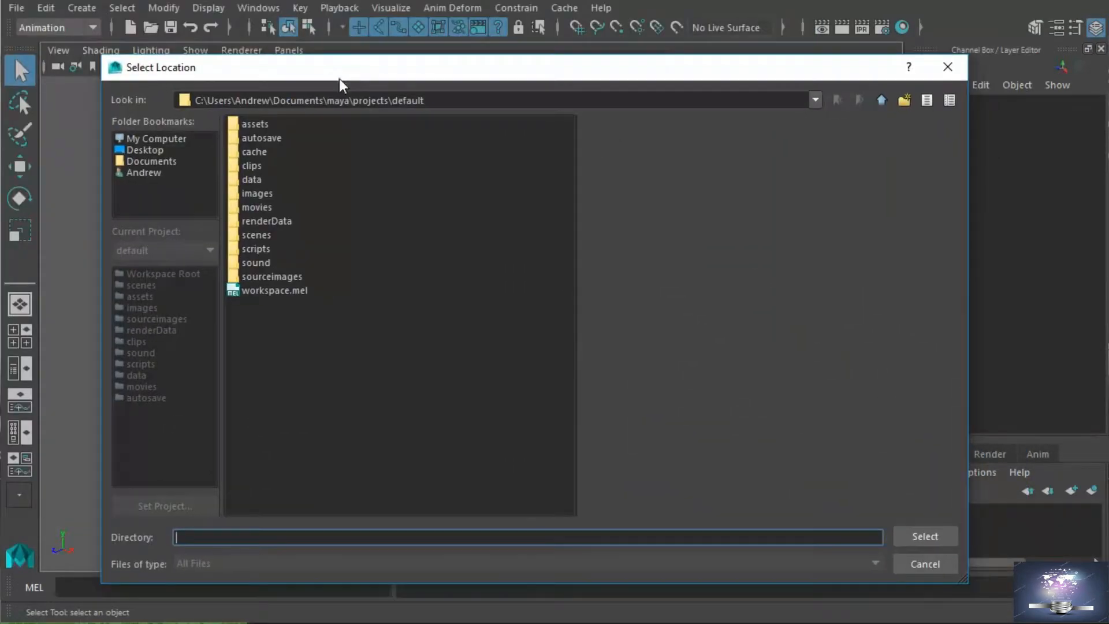
left_click(146, 138)
double_click(243, 138)
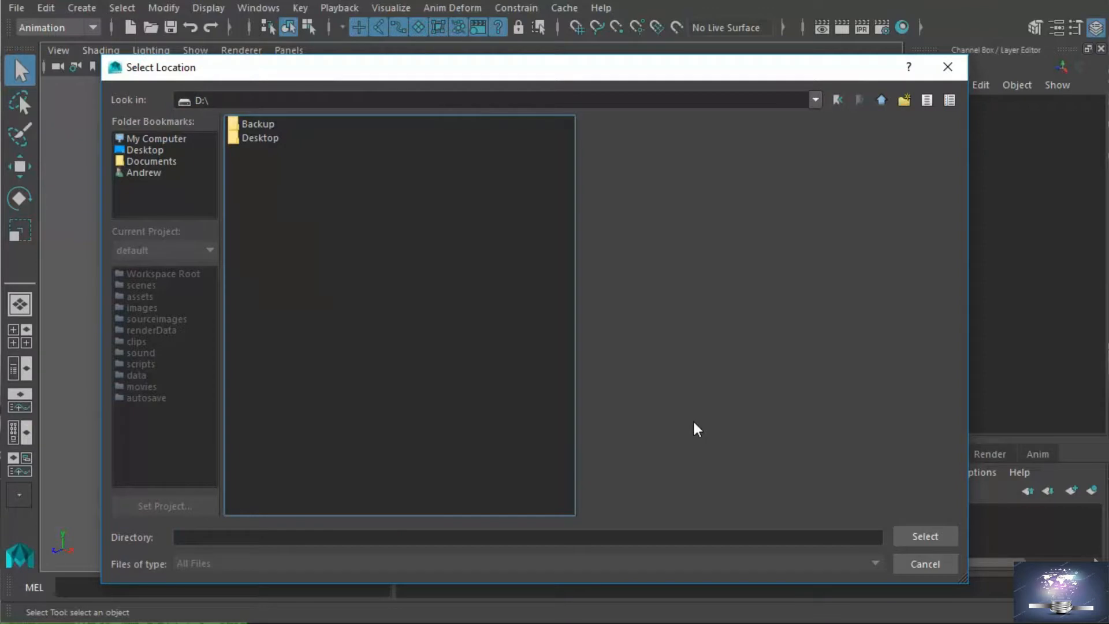
left_click(941, 536)
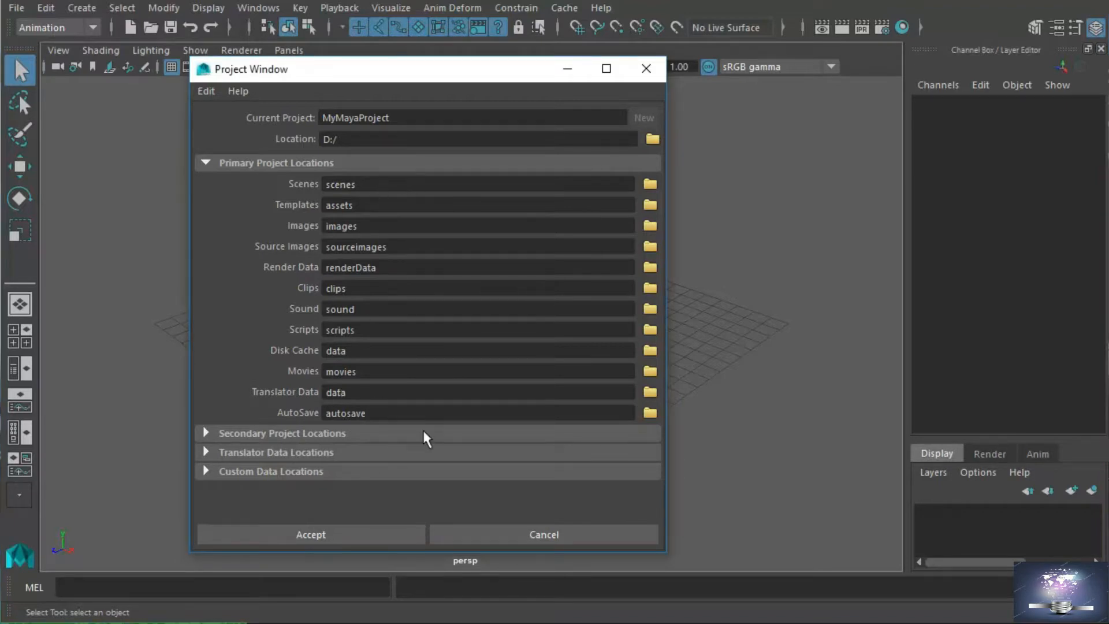
left_click(389, 539)
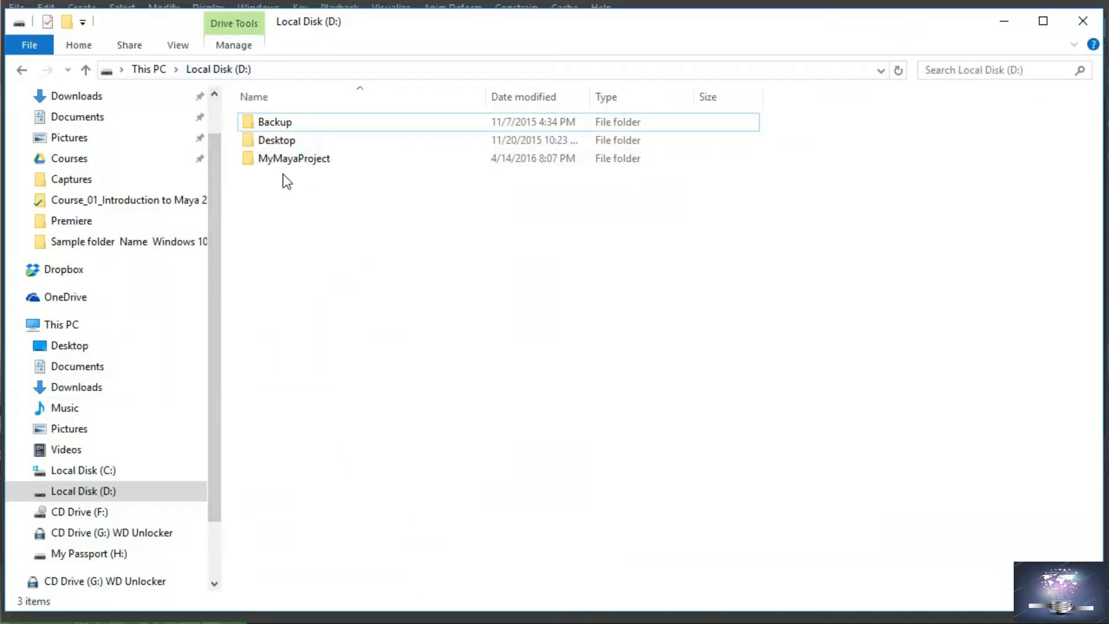
Inspect the MyMayaProject folder on drive D and its scenes subfolder in File Explorer, then return to Maya
mouse_move(273, 162)
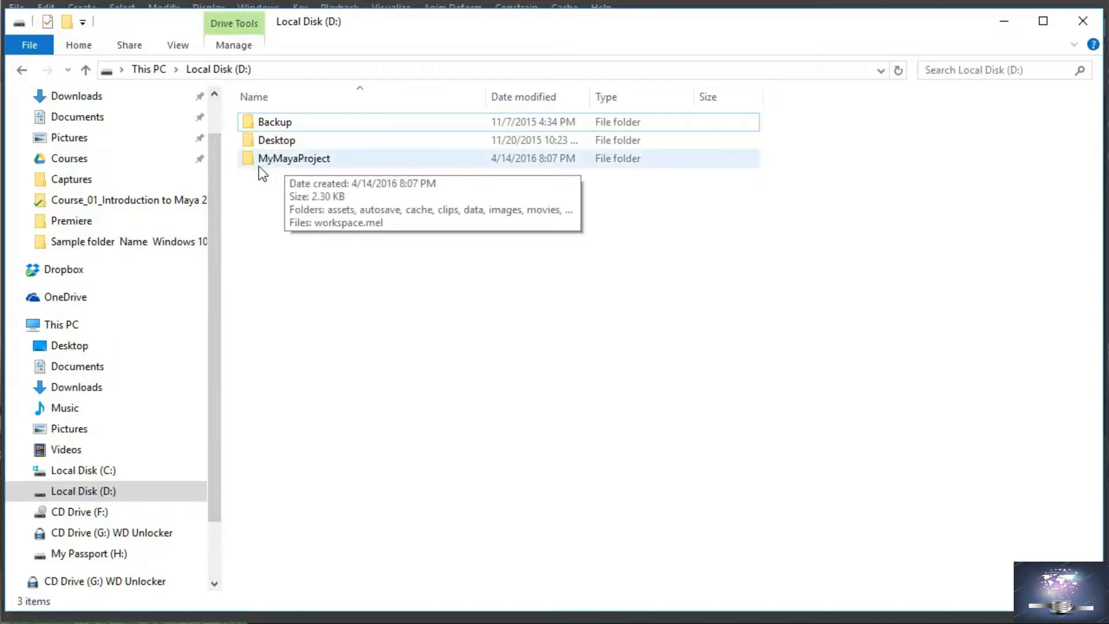
double_click(290, 160)
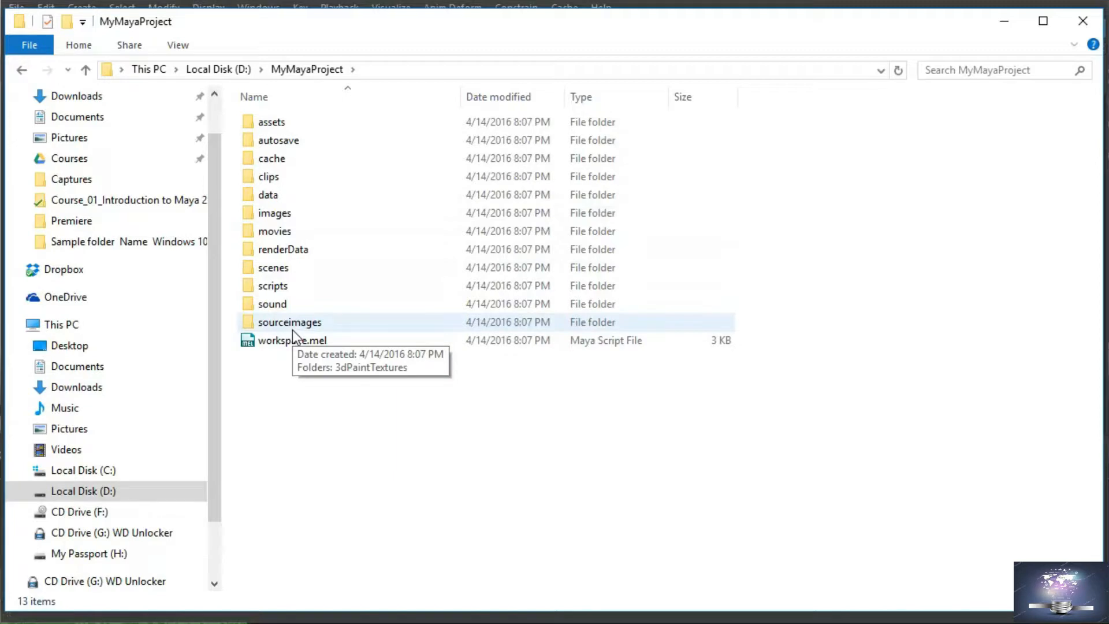
double_click(283, 273)
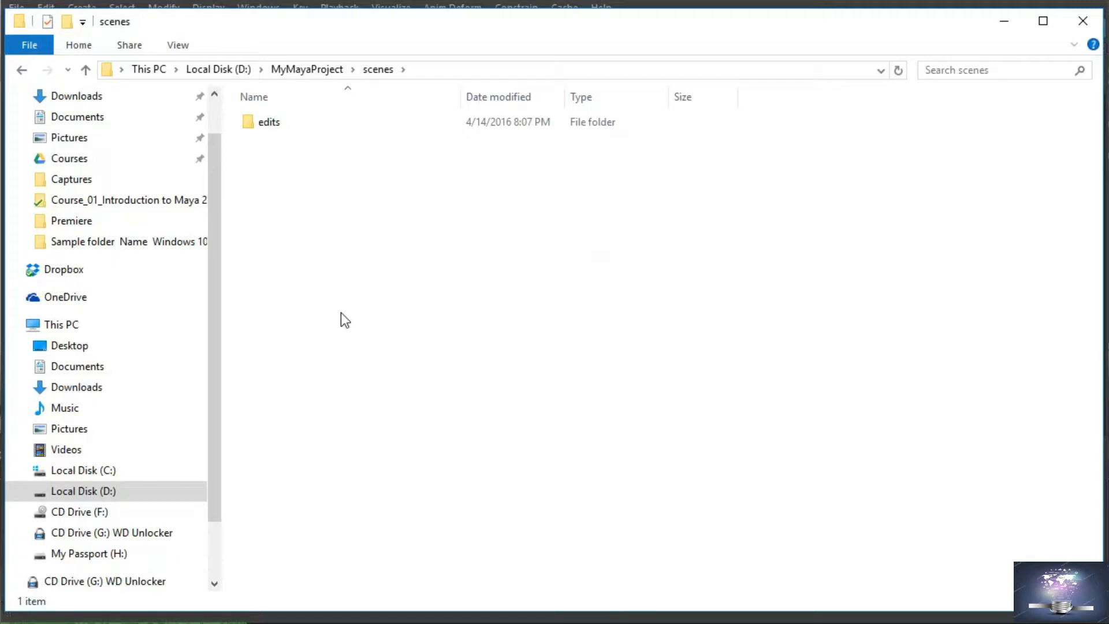
left_click(1016, 23)
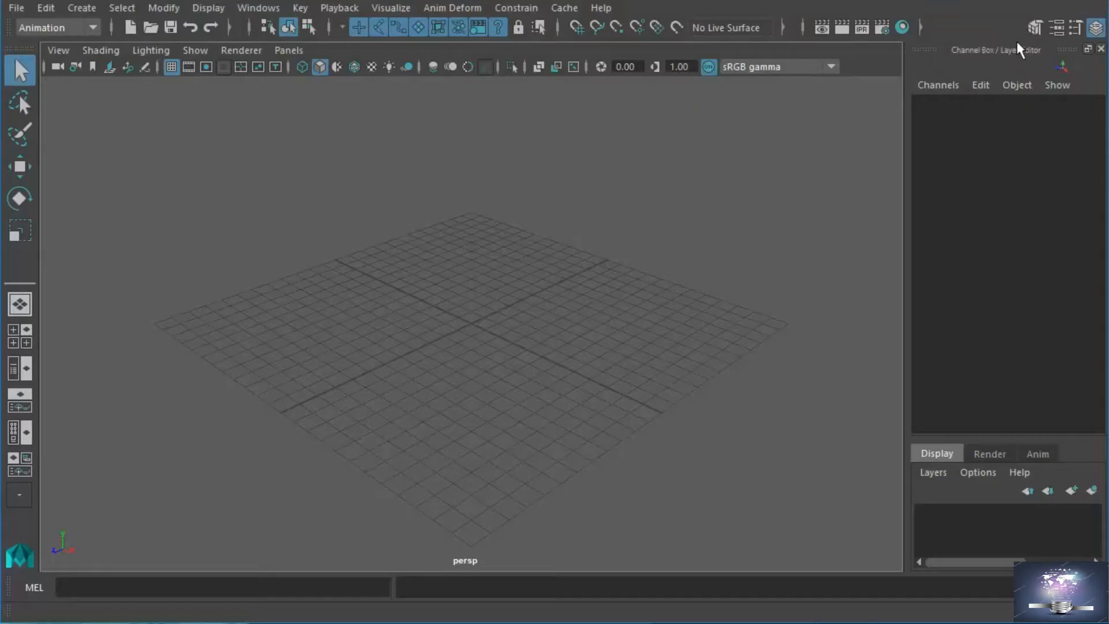
Check which folder the Open and Save As dialogs start in, closing each without opening or saving a scene
left_click(152, 28)
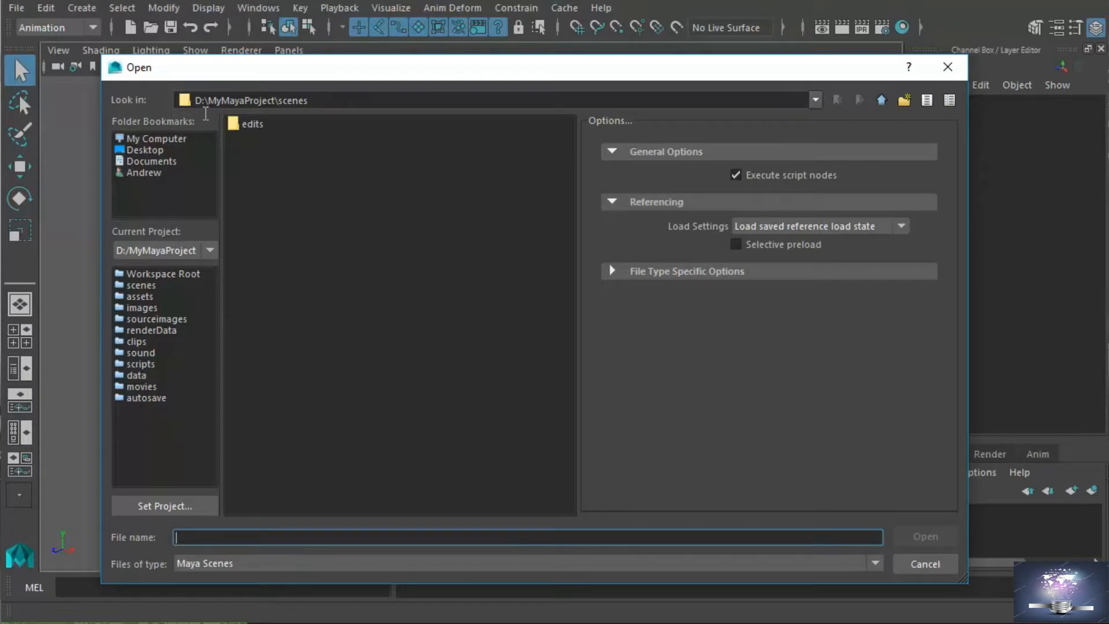
key("Escape")
key("ctrl+shift+s")
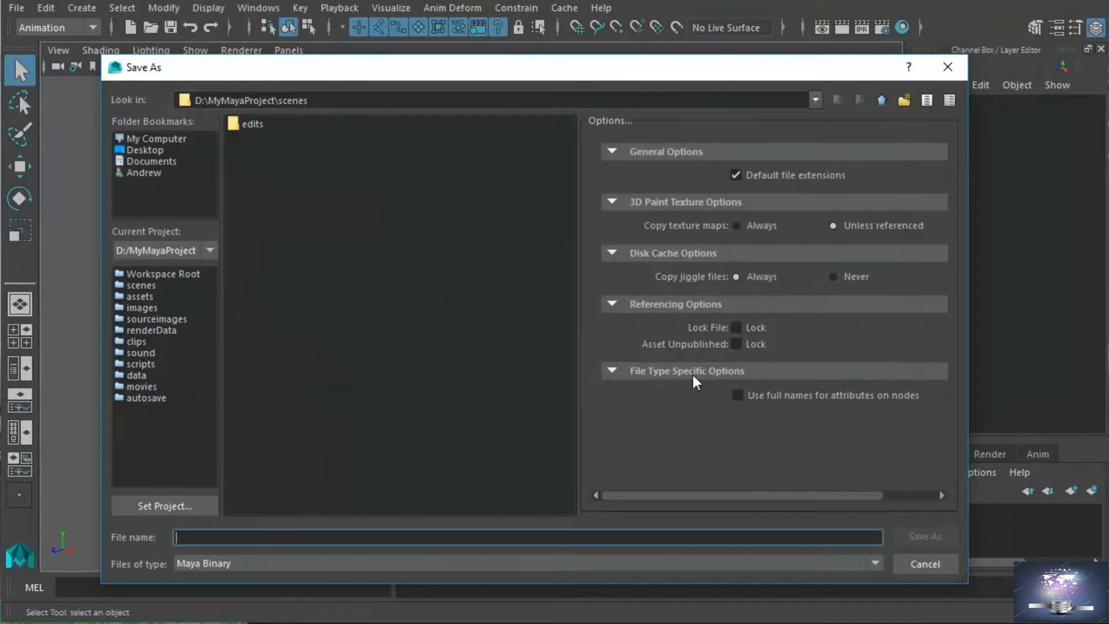
left_click(925, 564)
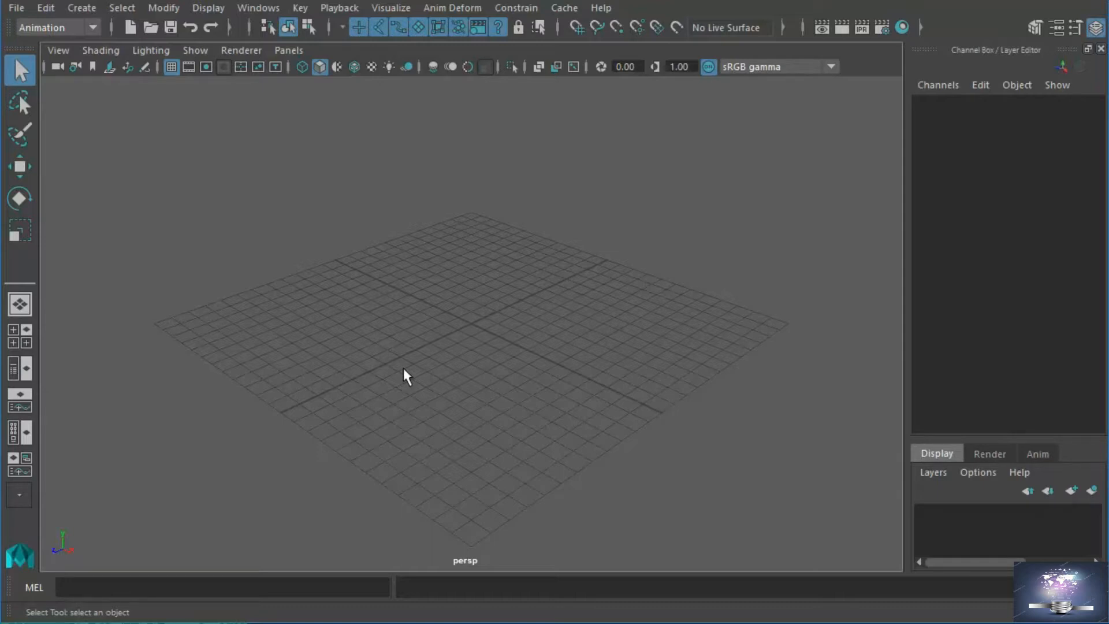
Set D:\MyMayaProject as the current project
key("alt")
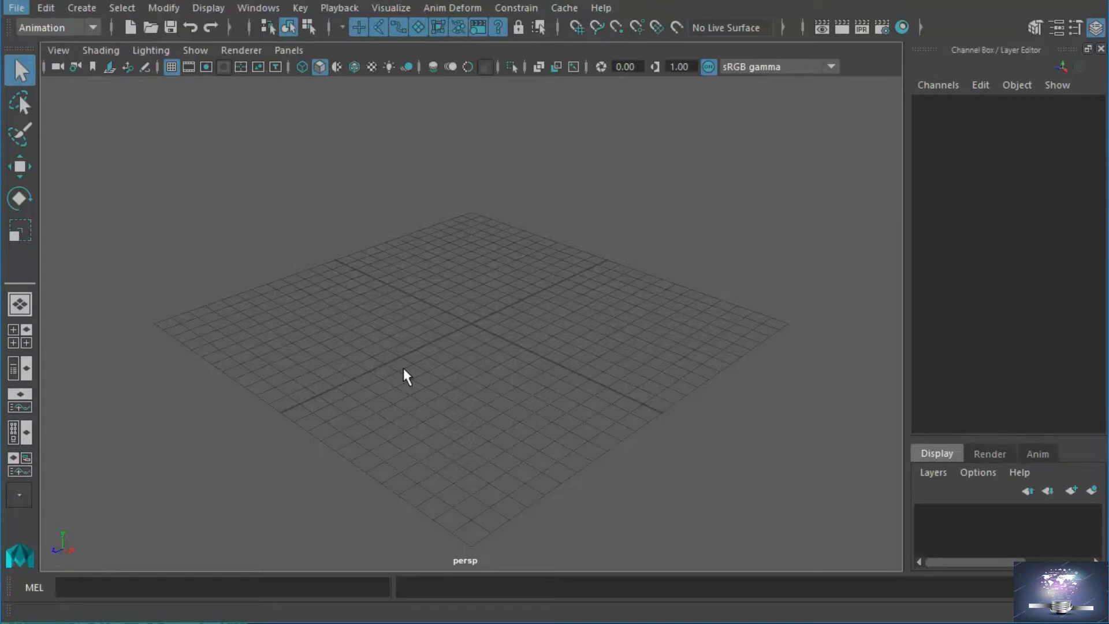
key("Right")
left_click(21, 9)
left_click(78, 512)
double_click(295, 153)
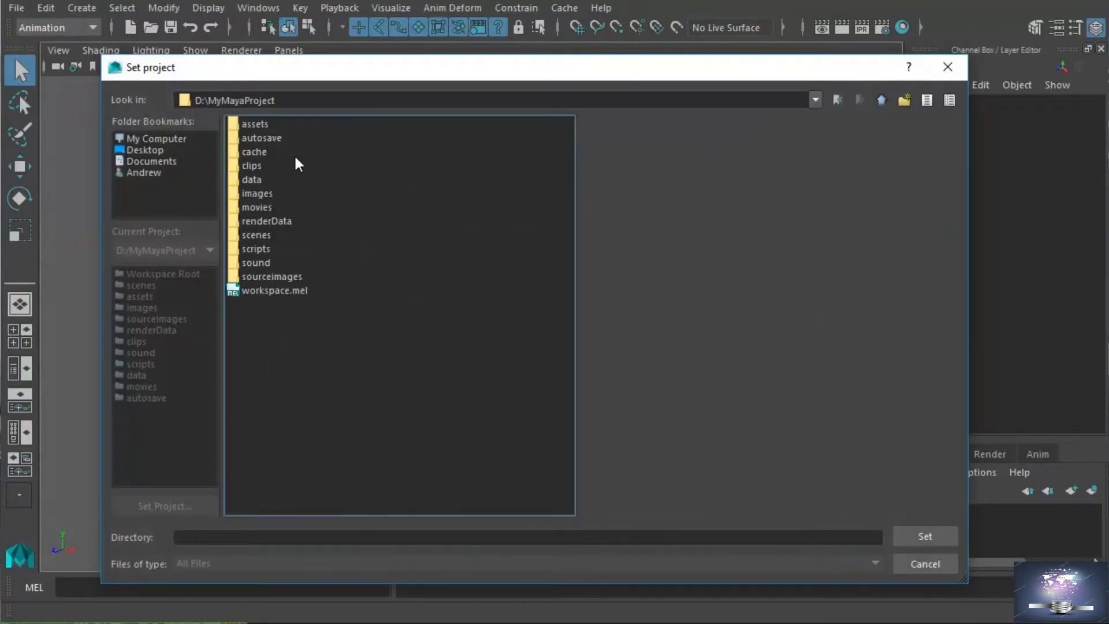
left_click(930, 539)
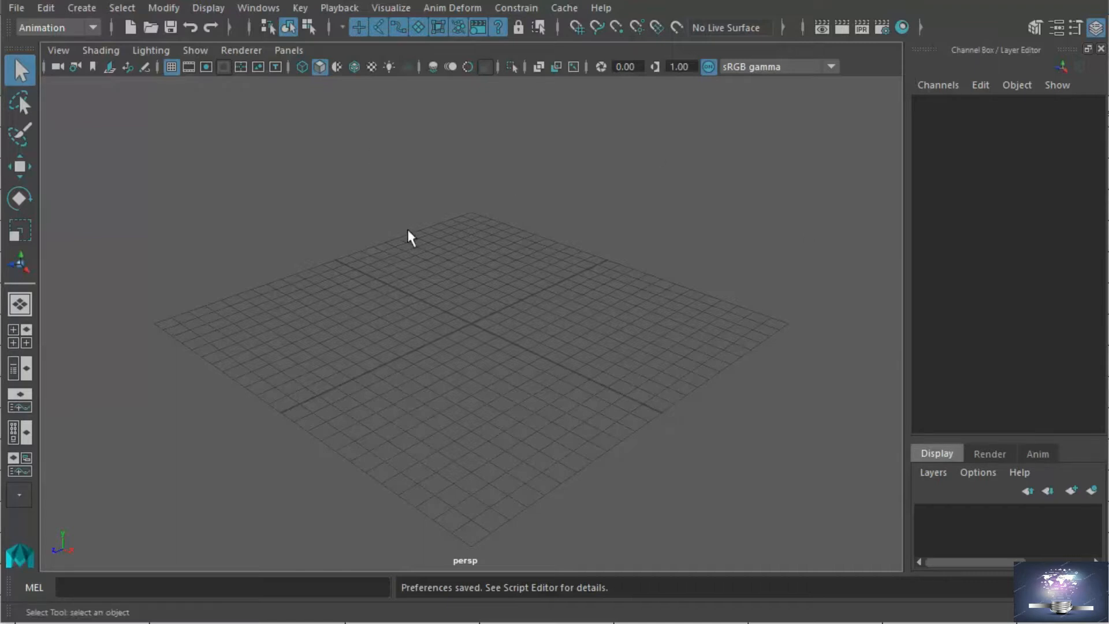
Enable AutoSave in the Files/Projects preferences, keeping the interval at 10 minutes
left_click(276, 17)
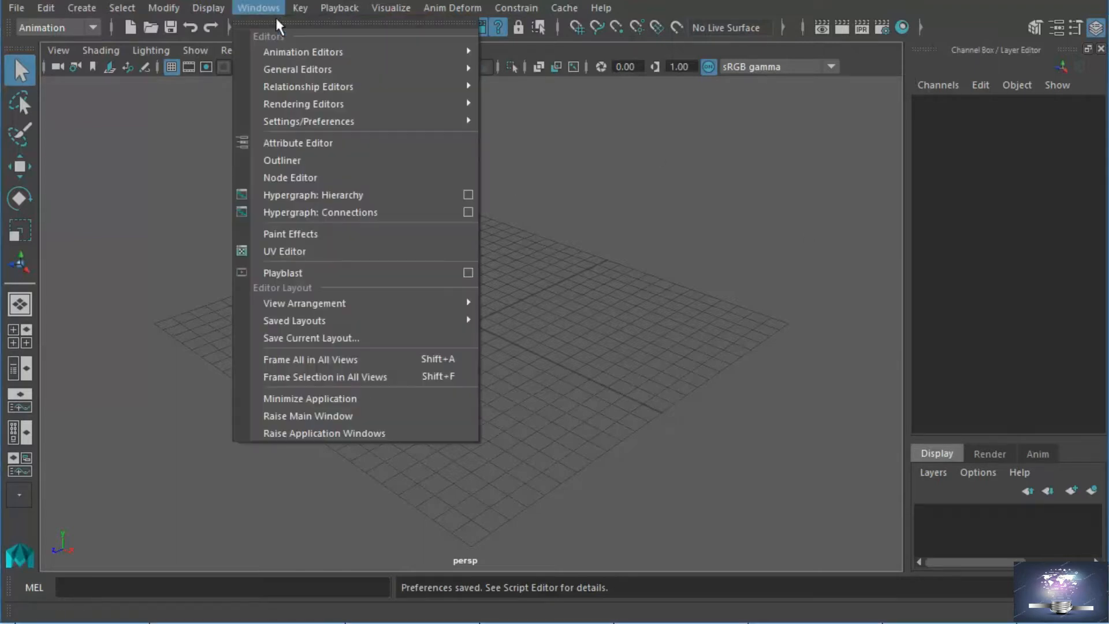
mouse_move(311, 124)
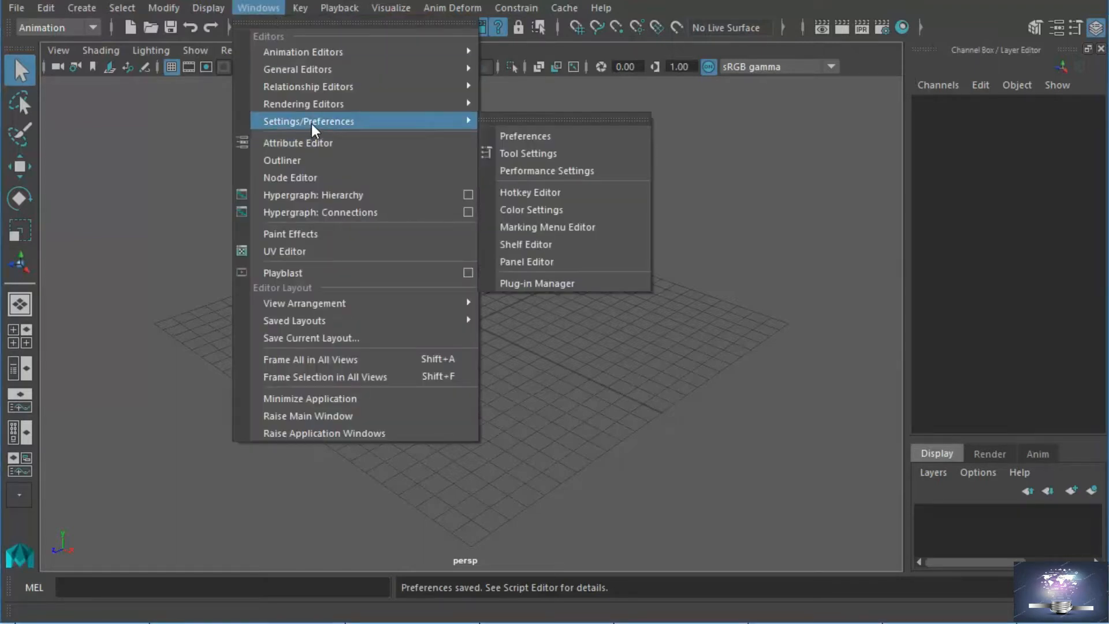
left_click(529, 135)
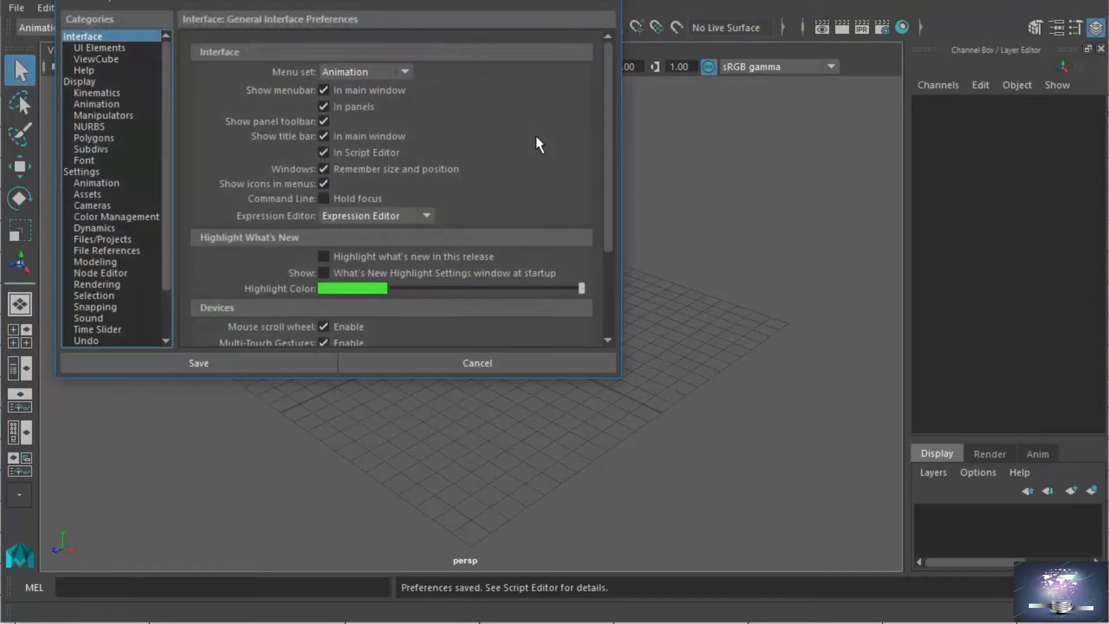
left_click(104, 241)
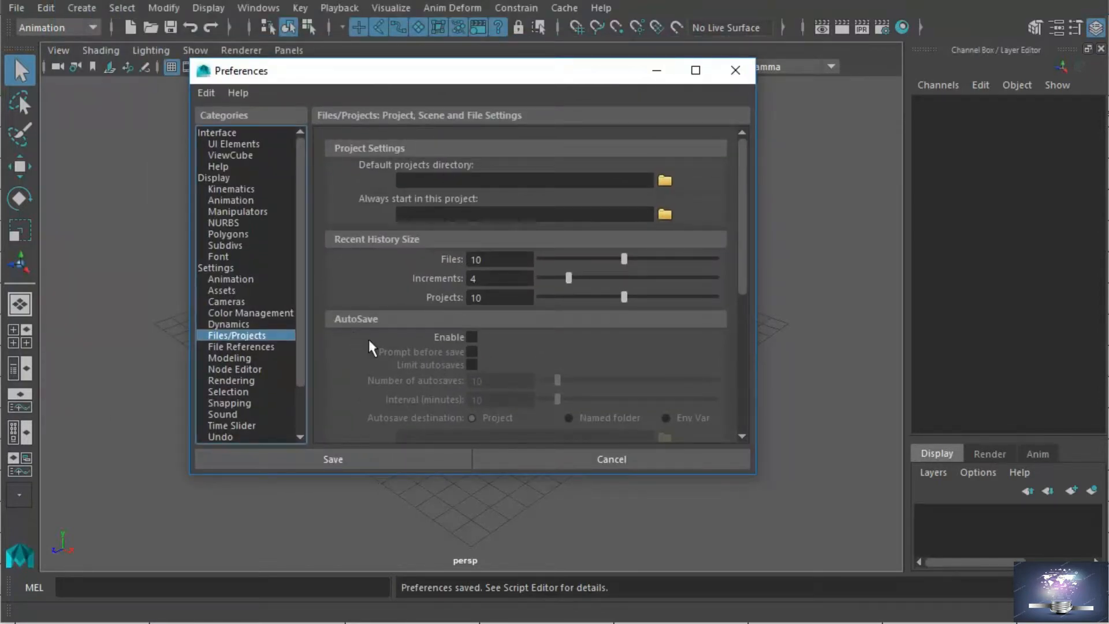
left_click(484, 346)
left_click_drag(504, 400, 424, 409)
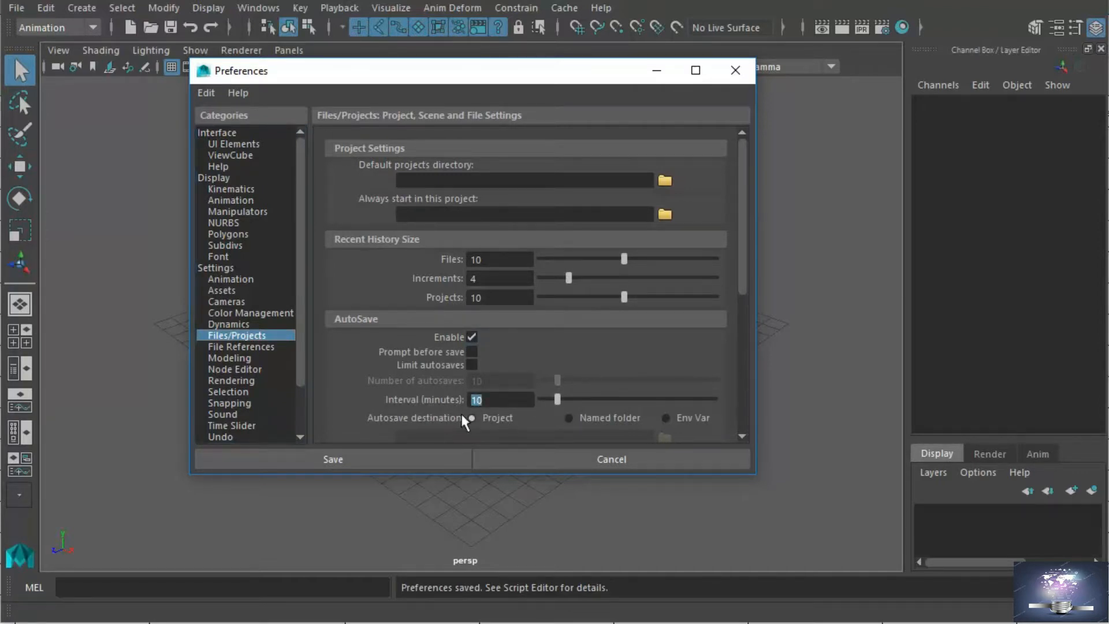
left_click(506, 405)
Turn on Limit autosaves with the number of autosaves at 10
left_click(478, 368)
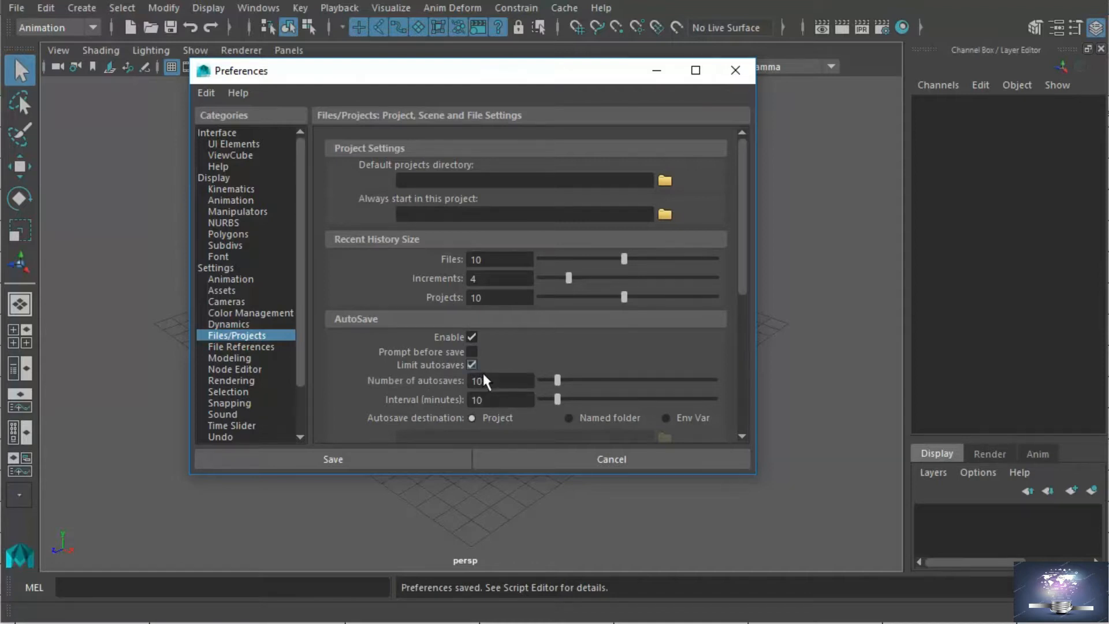
left_click(500, 395)
left_click(480, 366)
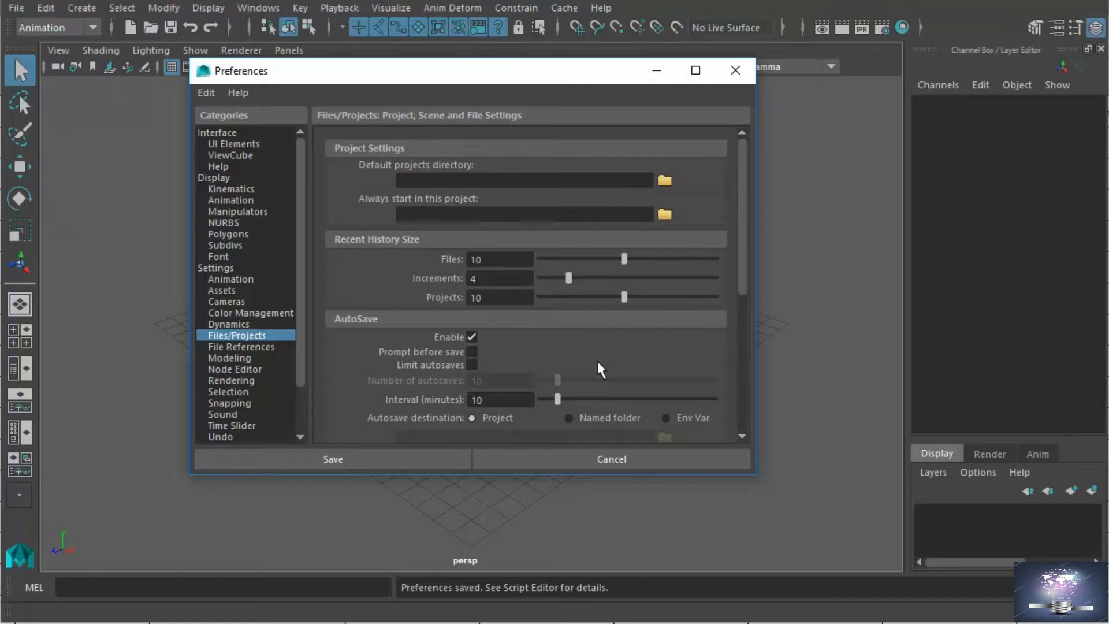
left_click(472, 364)
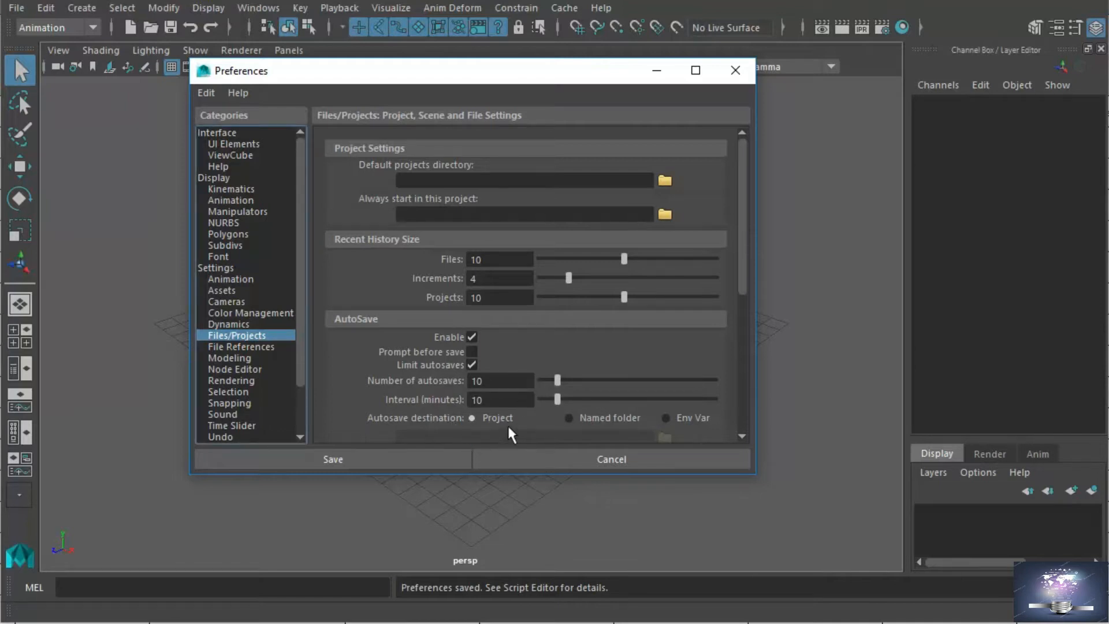
Open the Undo category of the preferences and examine its queue size setting
left_click(243, 449)
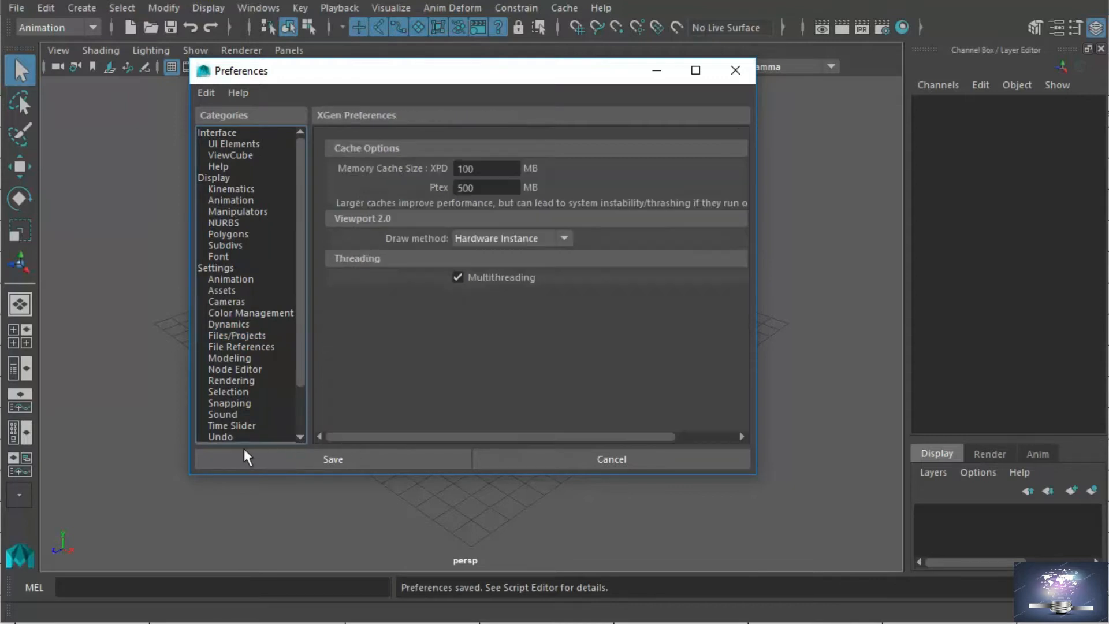
left_click(252, 428)
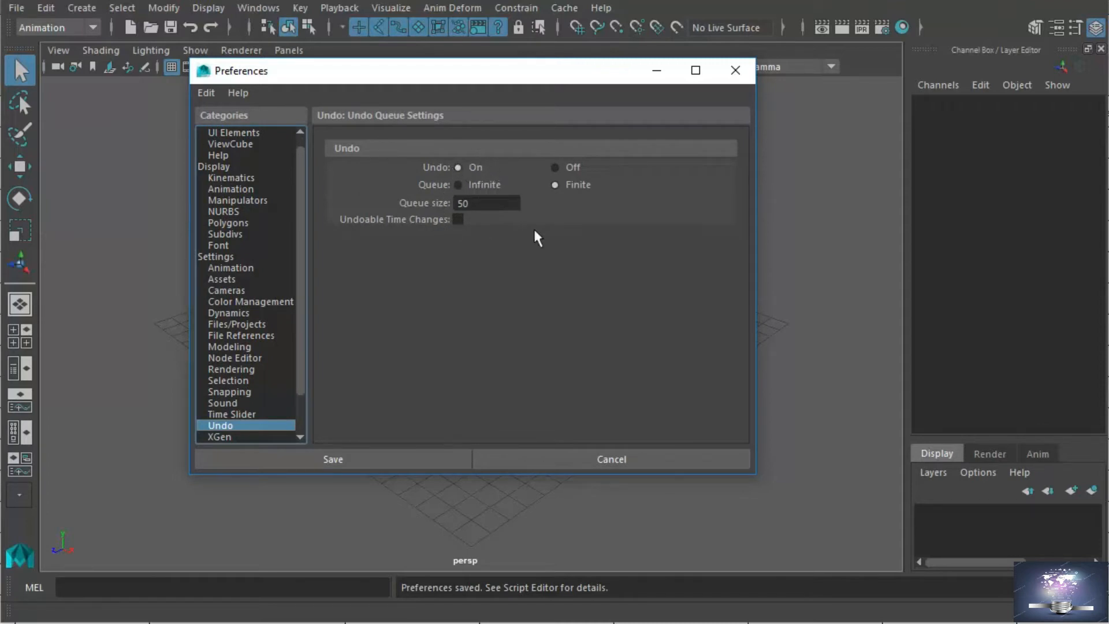
left_click_drag(461, 205, 436, 205)
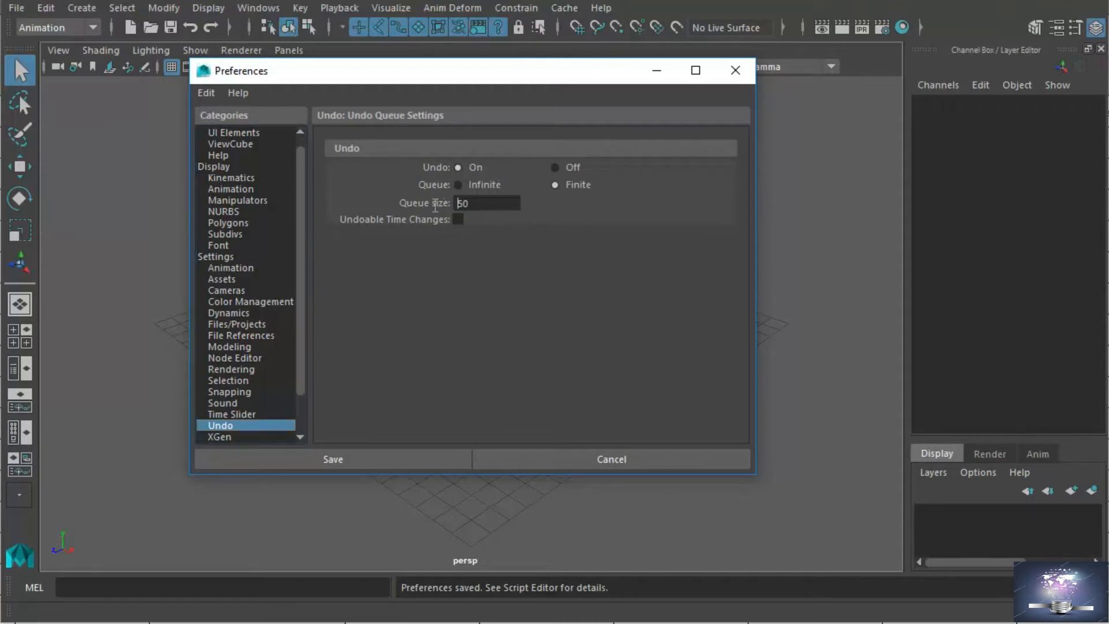
left_click(511, 207)
Try the Infinite option for the undo queue and switch back to Finite
left_click(477, 186)
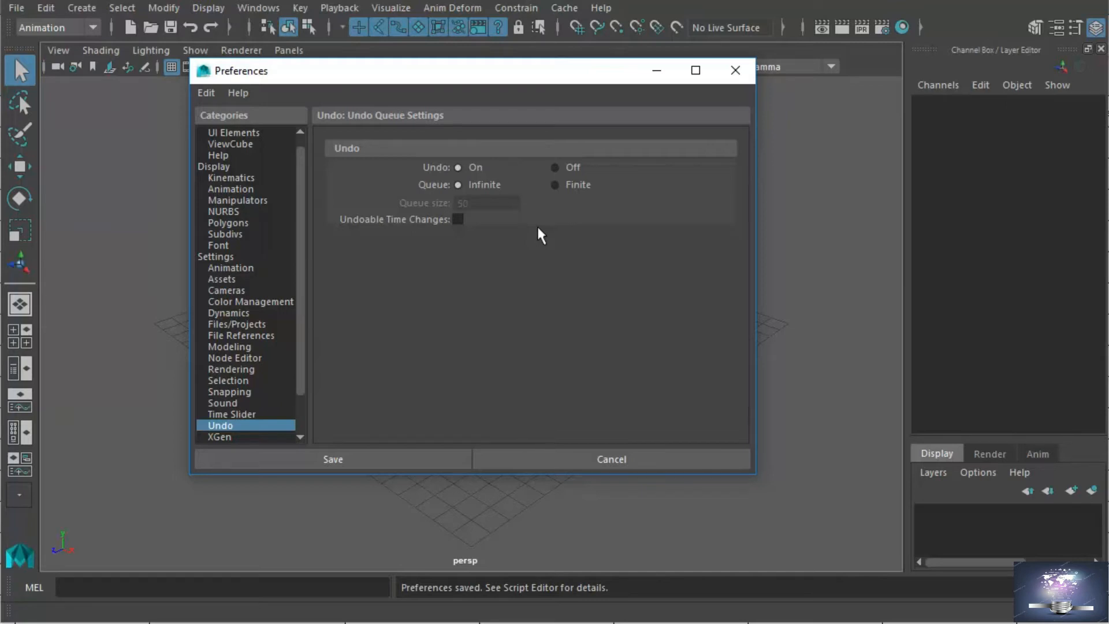
left_click(571, 191)
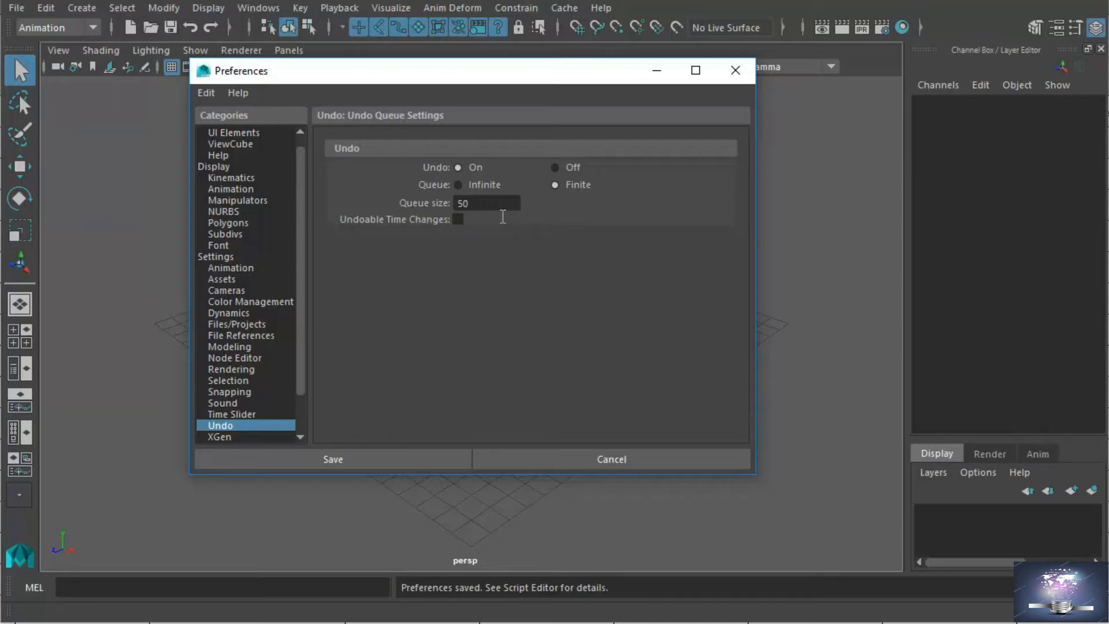
left_click(461, 187)
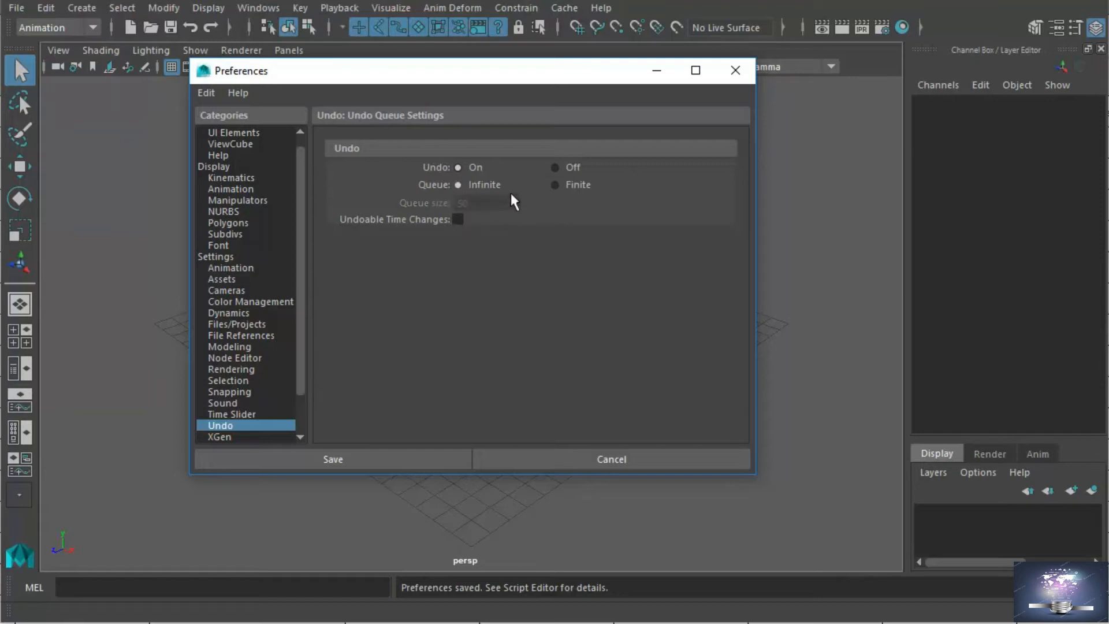
left_click(555, 186)
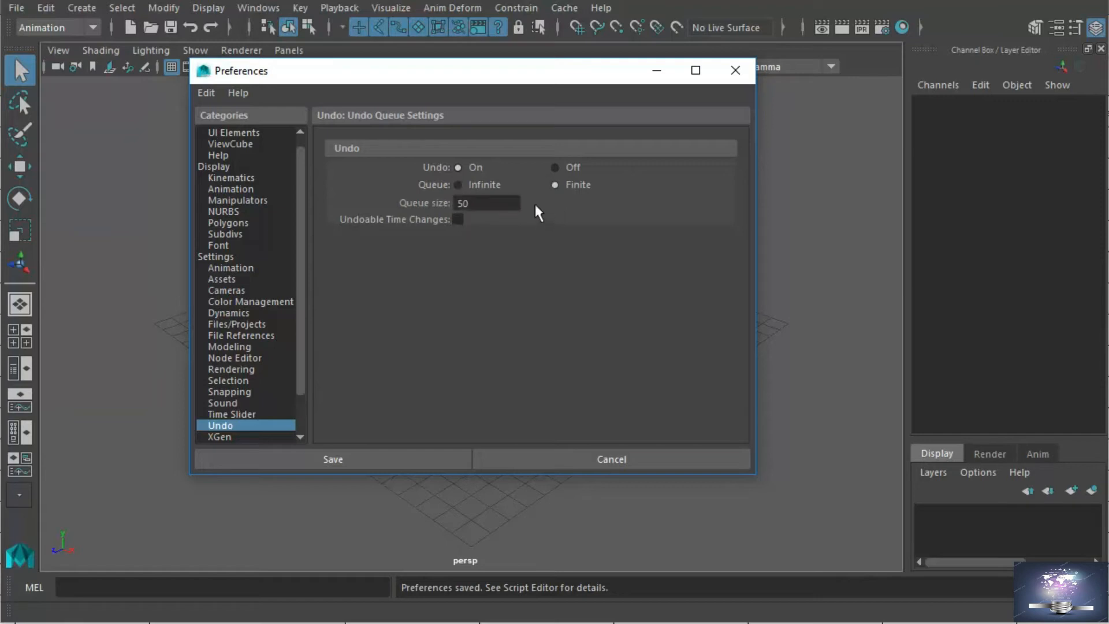
Leave the undo queue Finite with a queue size of 50 and save the preferences
left_click(571, 176)
left_click(482, 176)
left_click_drag(494, 209, 385, 210)
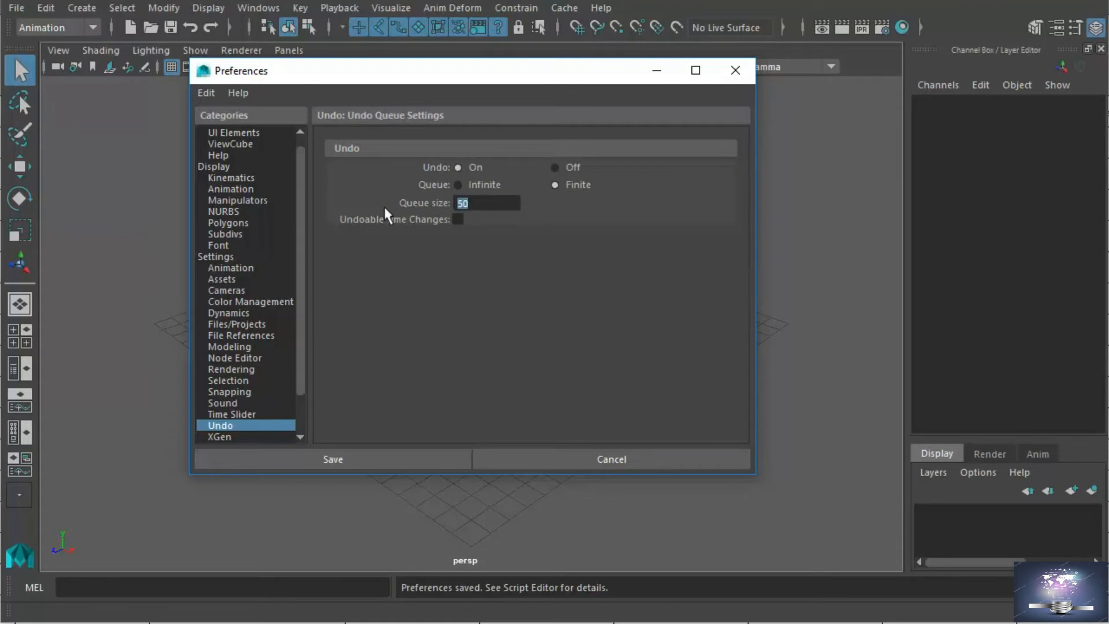
left_click(379, 459)
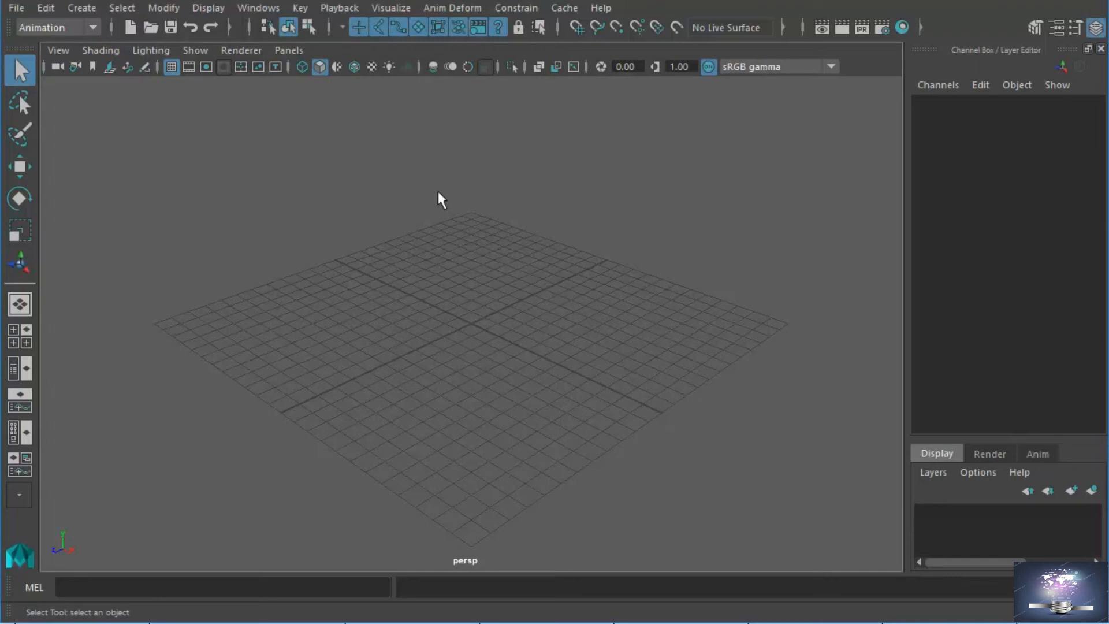
Start saving the scene and examine the available file types, keeping Maya ASCII selected
left_click(16, 7)
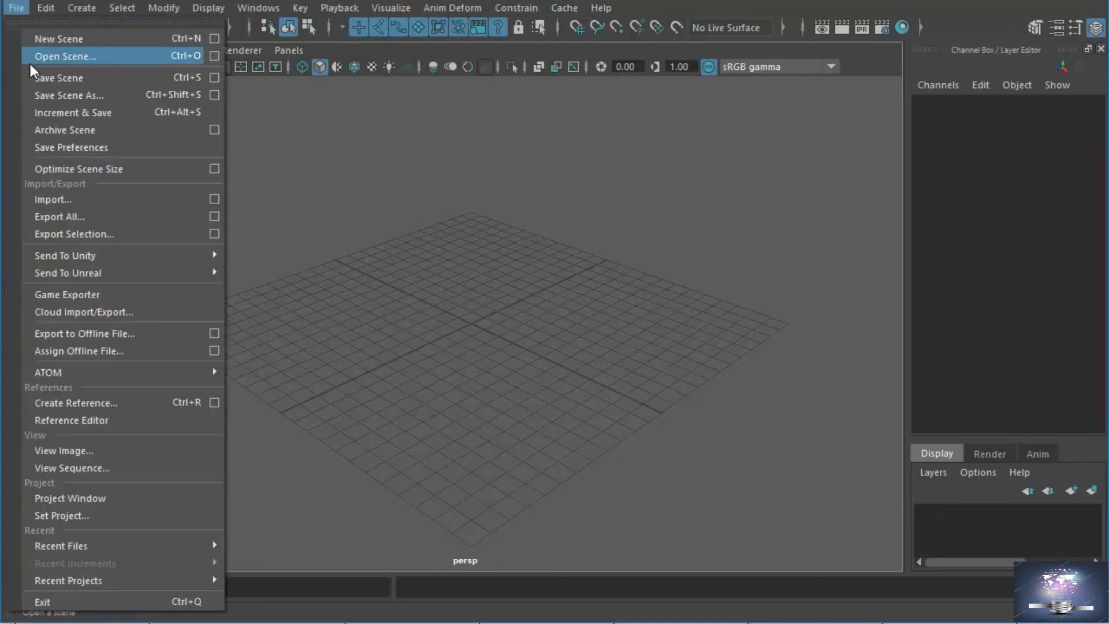
left_click(92, 81)
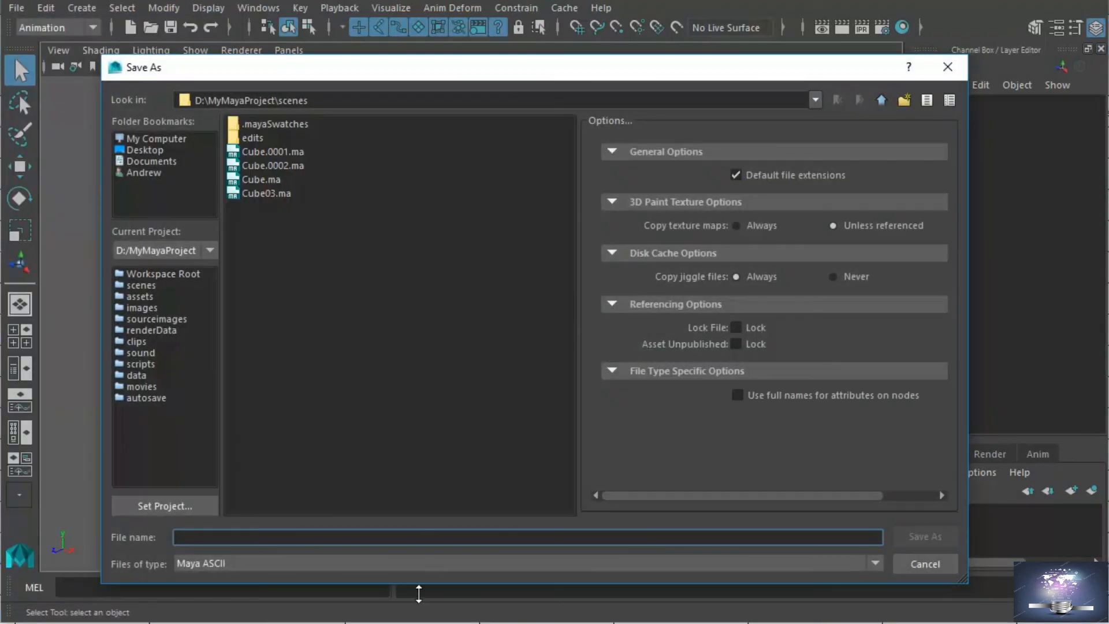
left_click(397, 563)
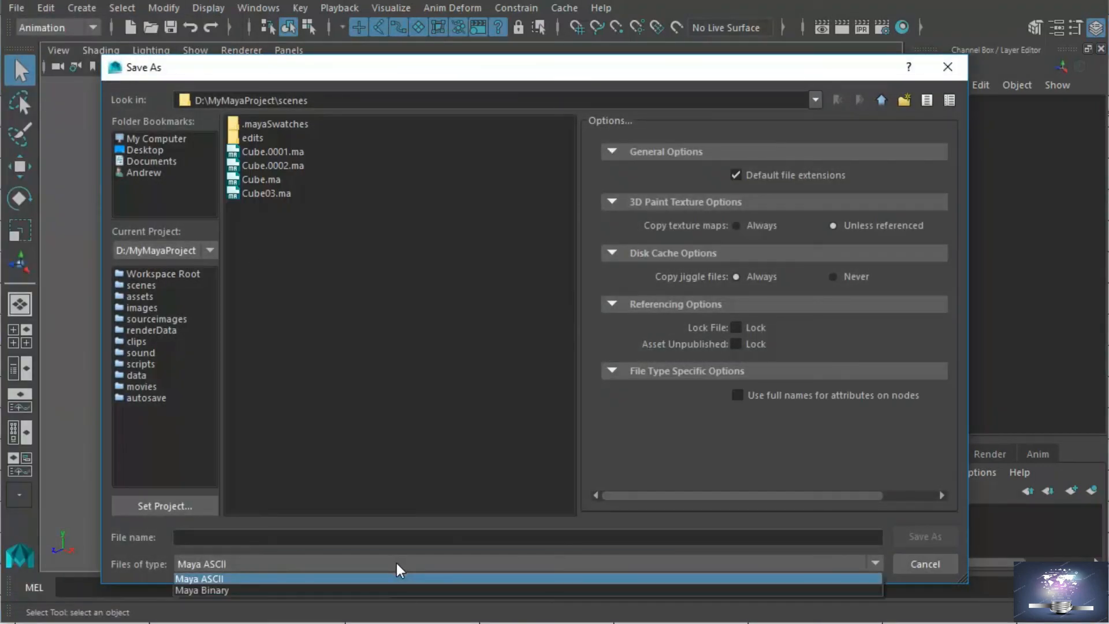
left_click(214, 578)
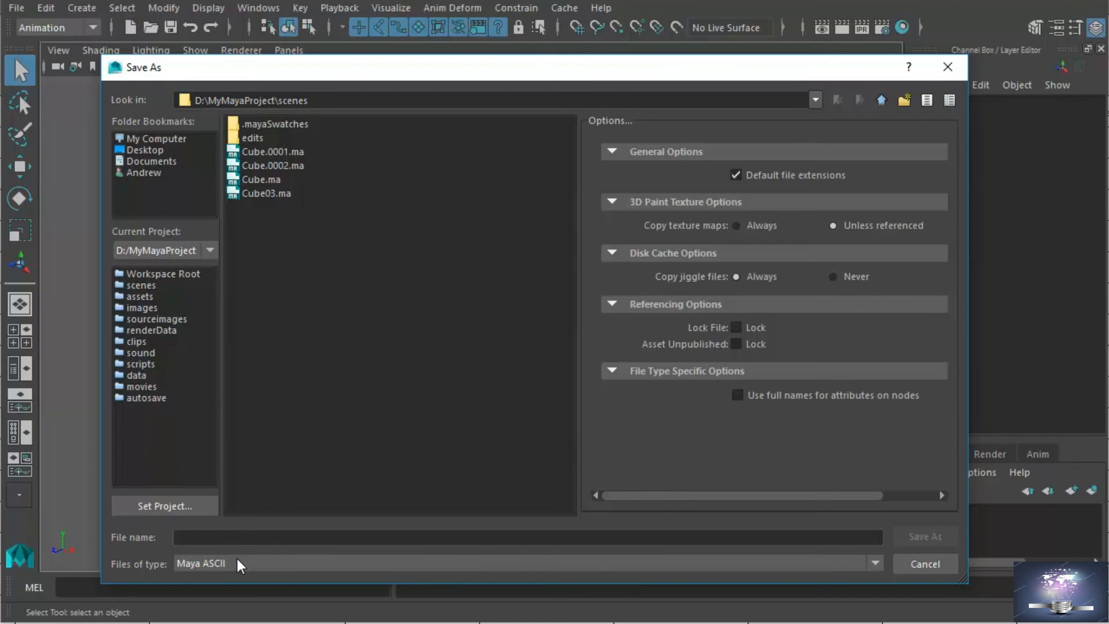
left_click(399, 570)
left_click(399, 570)
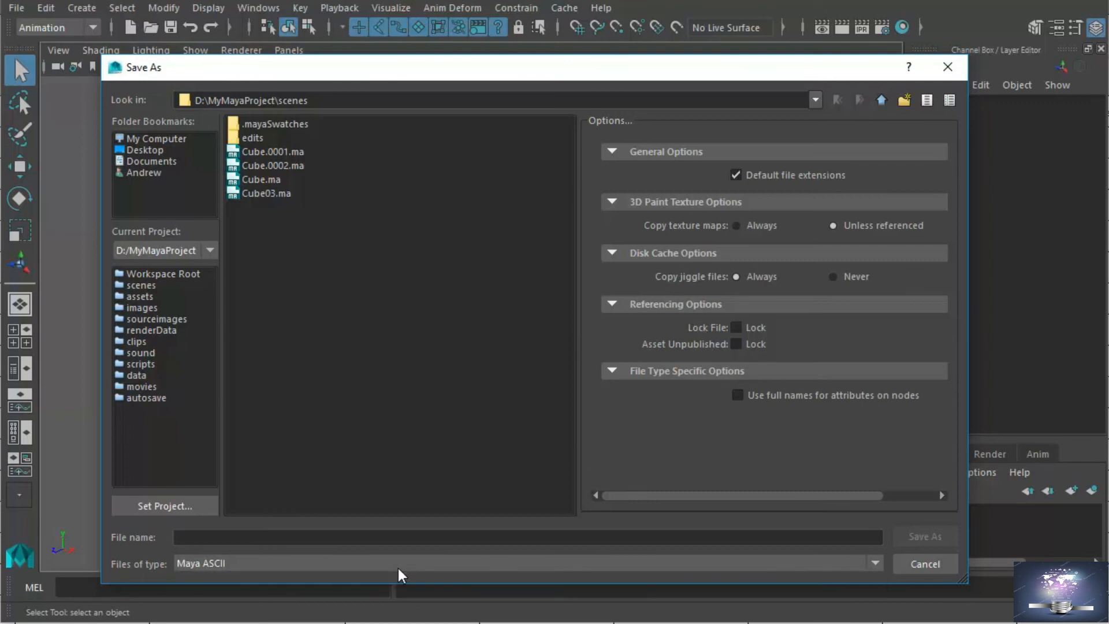